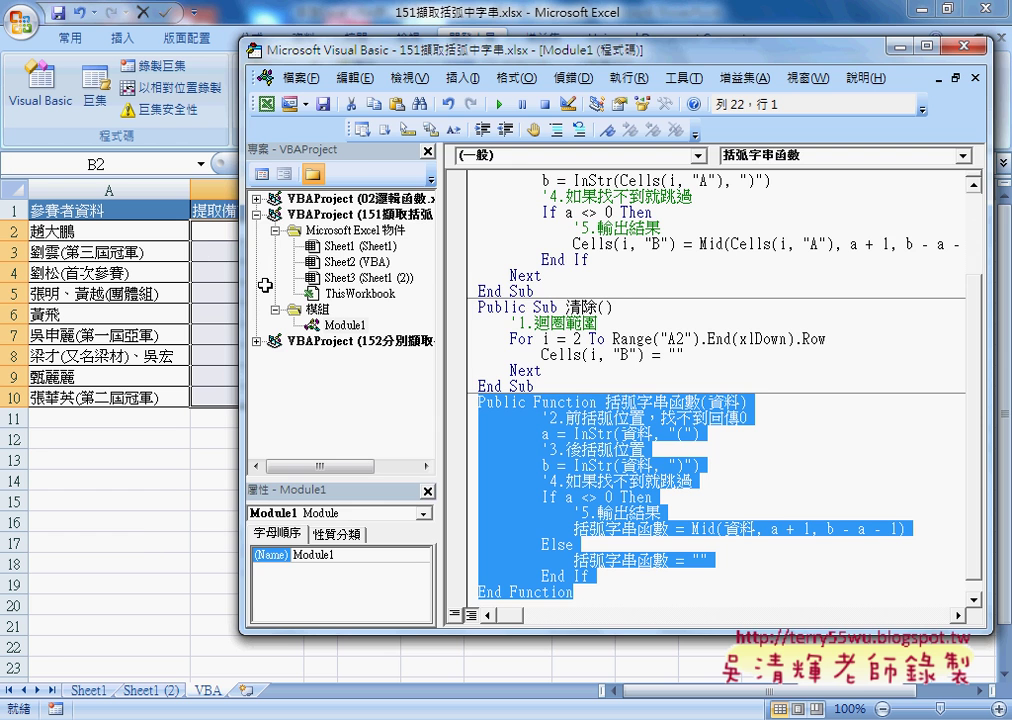
- Enter =括弧字串函數(A2) in B2 and fill it down through B10
click(212, 237)
click(288, 163)
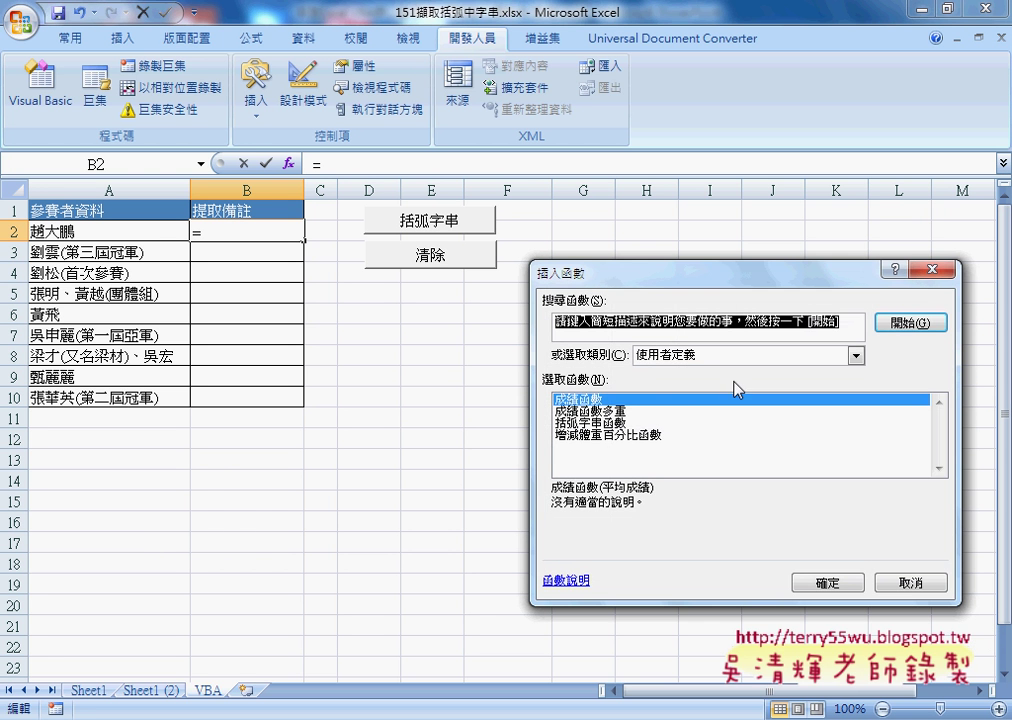
click(606, 424)
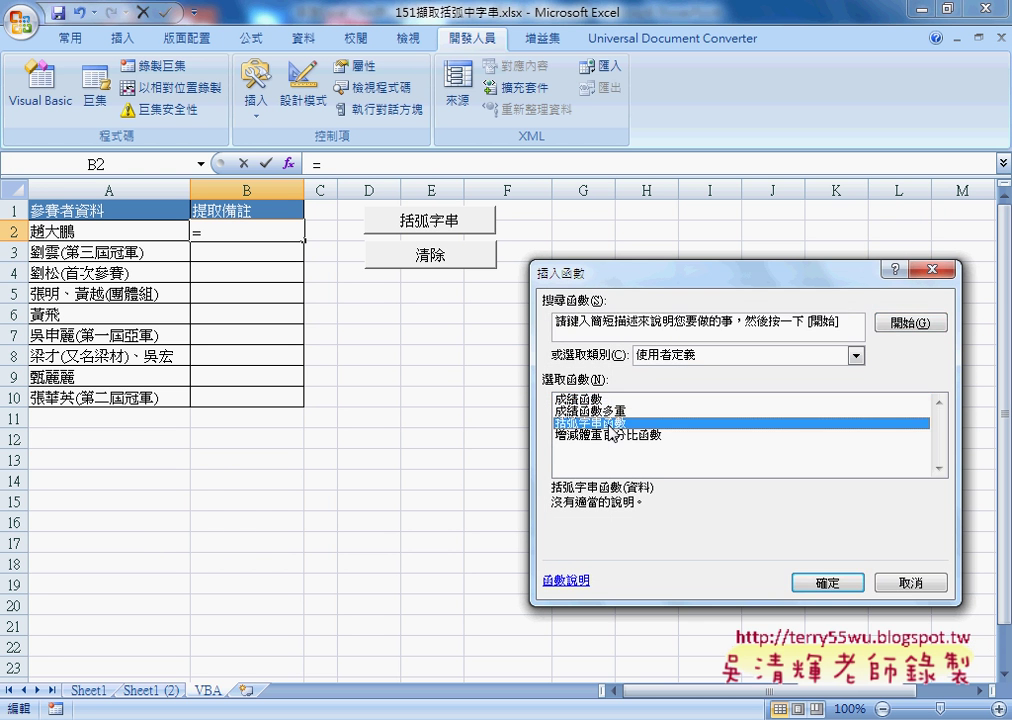
click(852, 582)
click(138, 233)
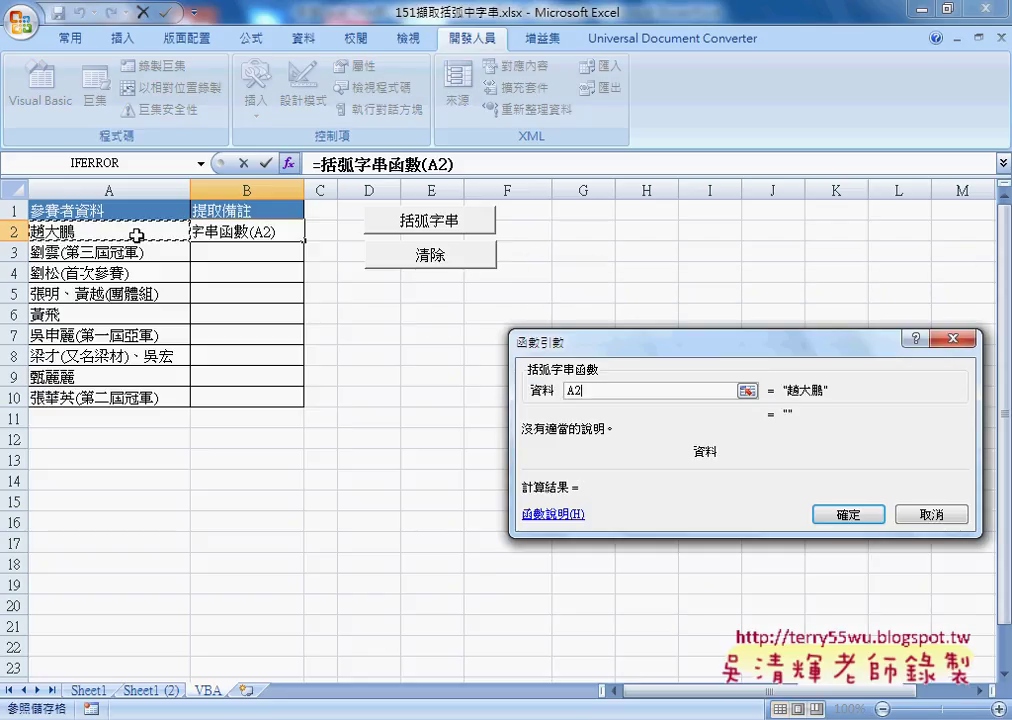
click(847, 522)
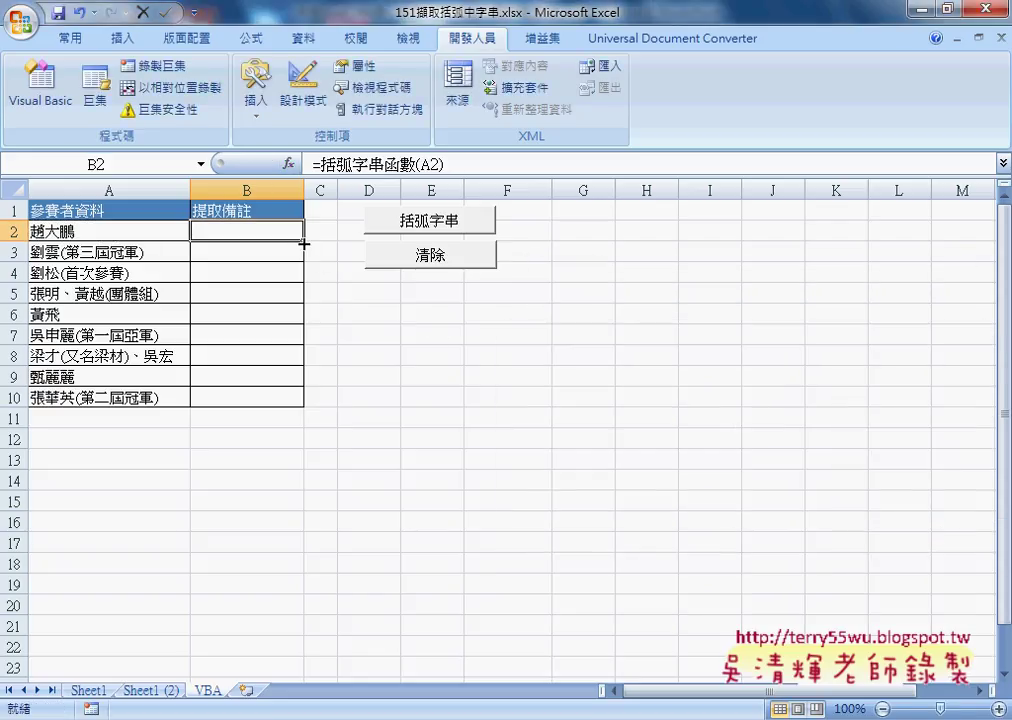
drag(304, 240, 288, 411)
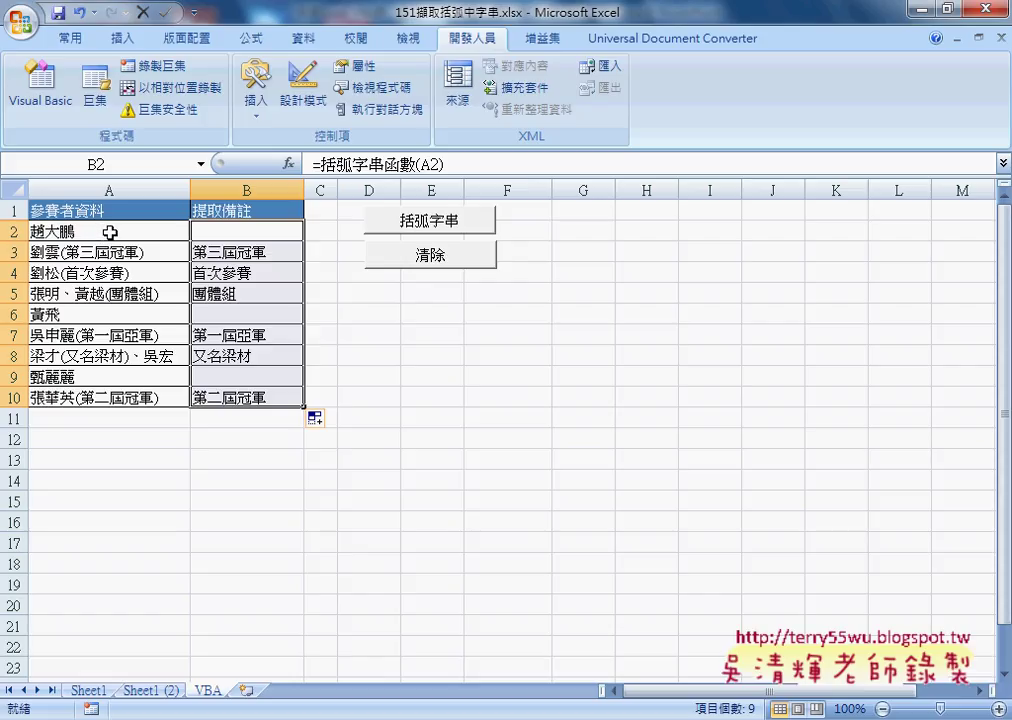
click(250, 232)
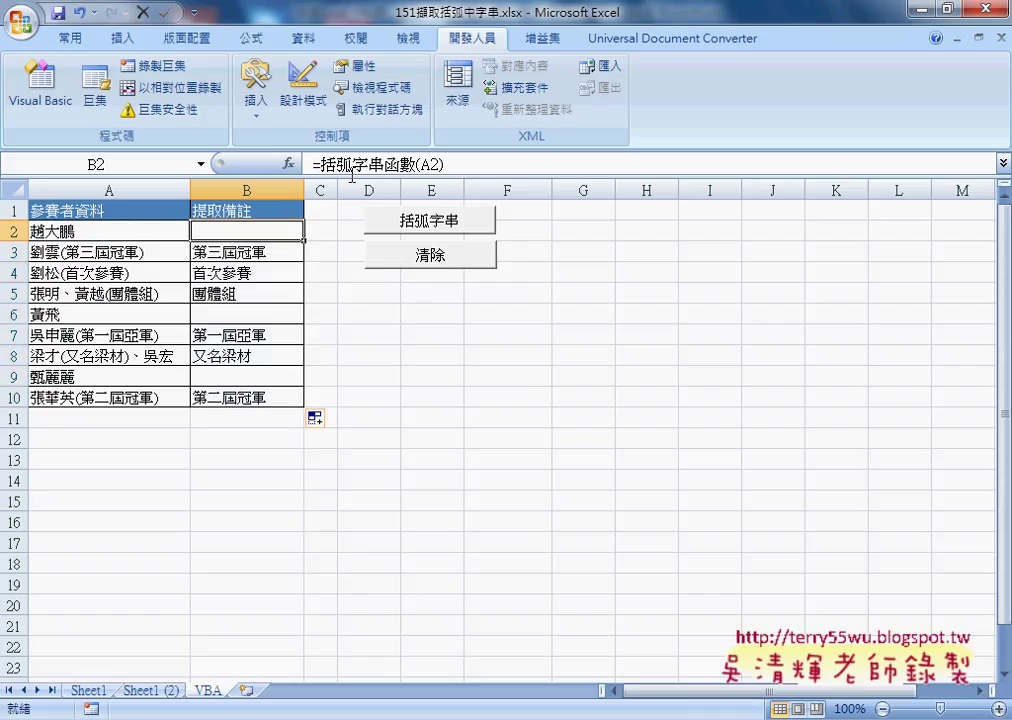
click(90, 690)
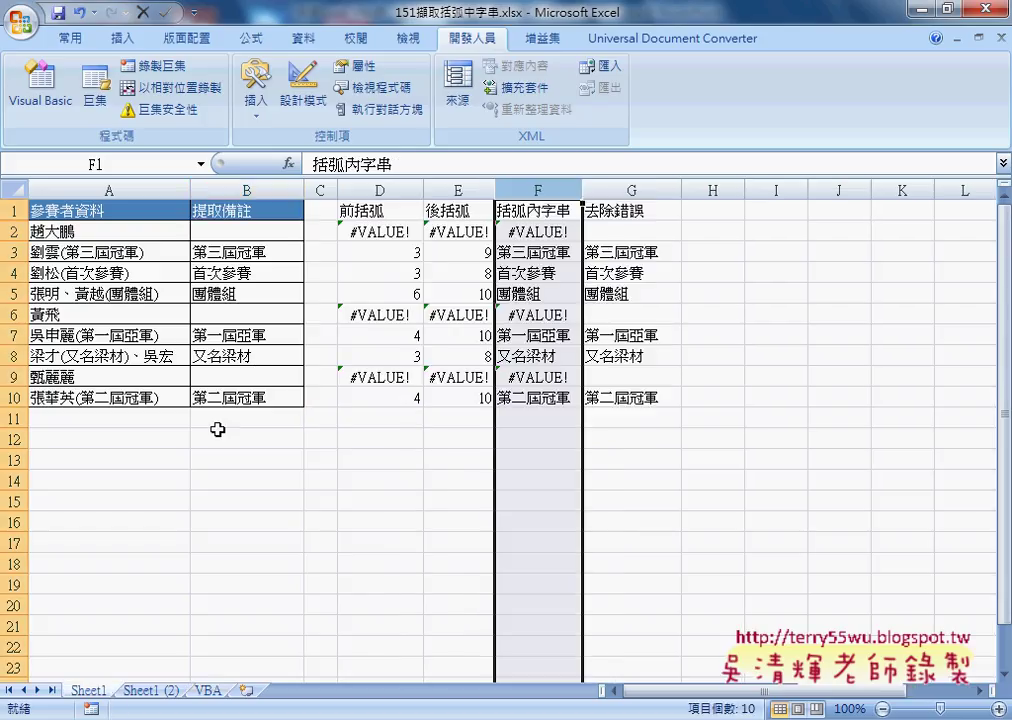
click(240, 231)
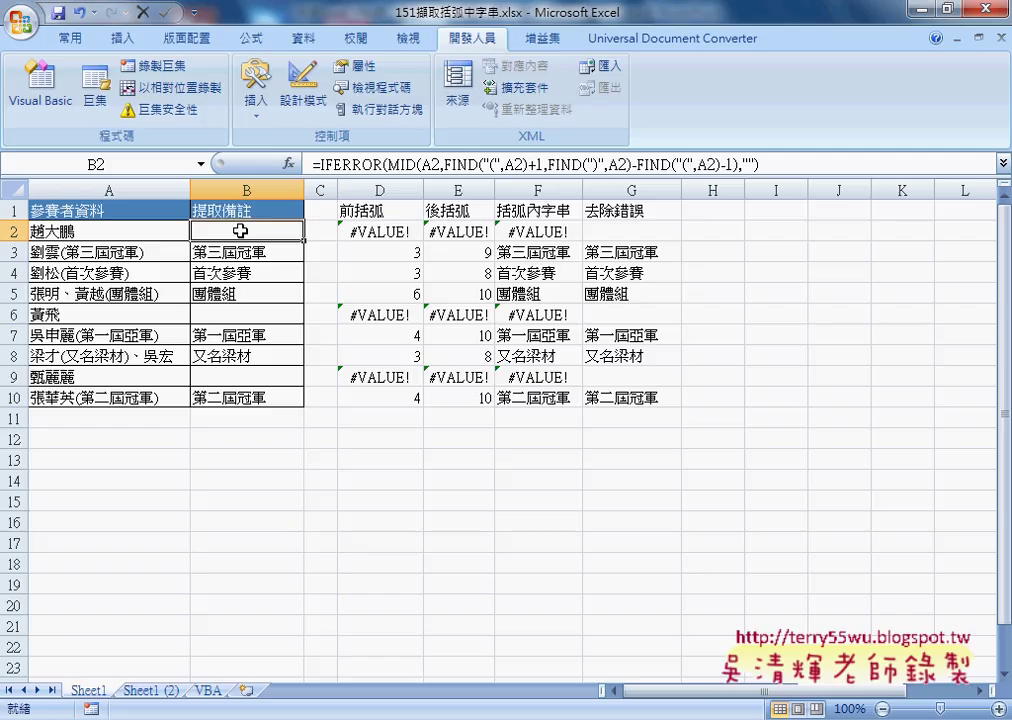
click(206, 692)
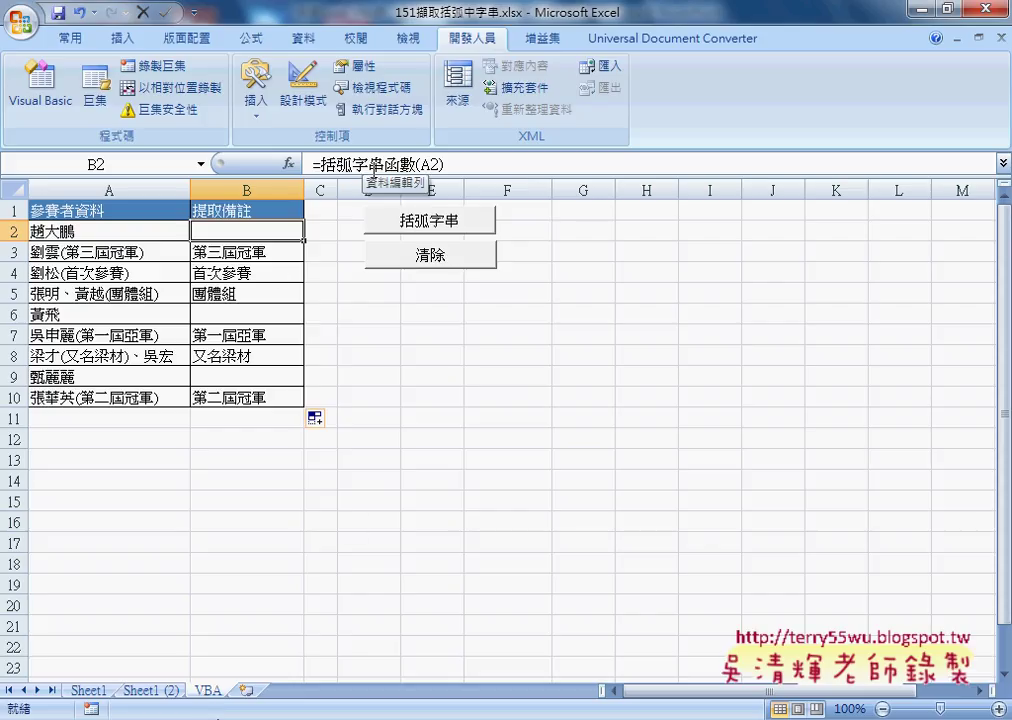
- Open Module1 and delete the whole Public Function 括弧字串函數 block
click(37, 108)
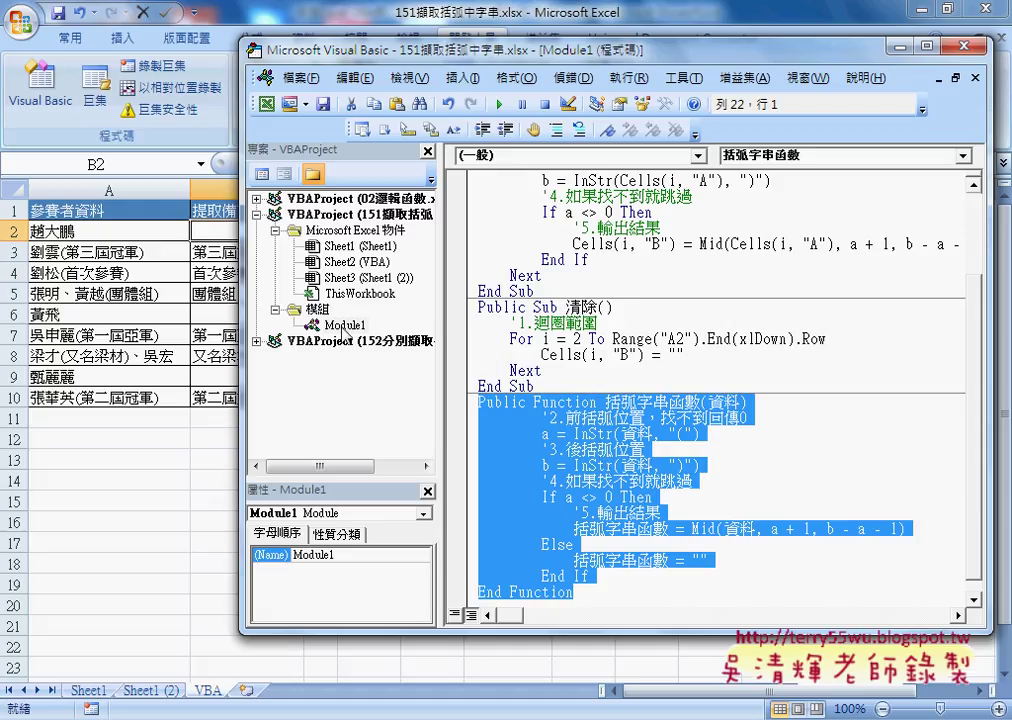
click(345, 325)
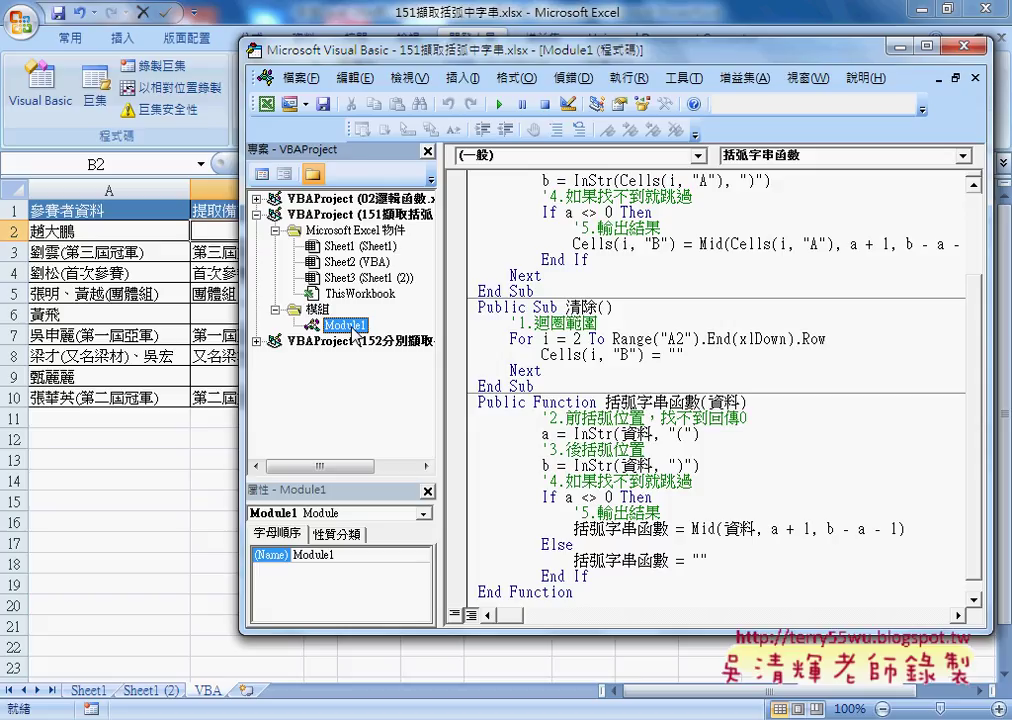
click(503, 402)
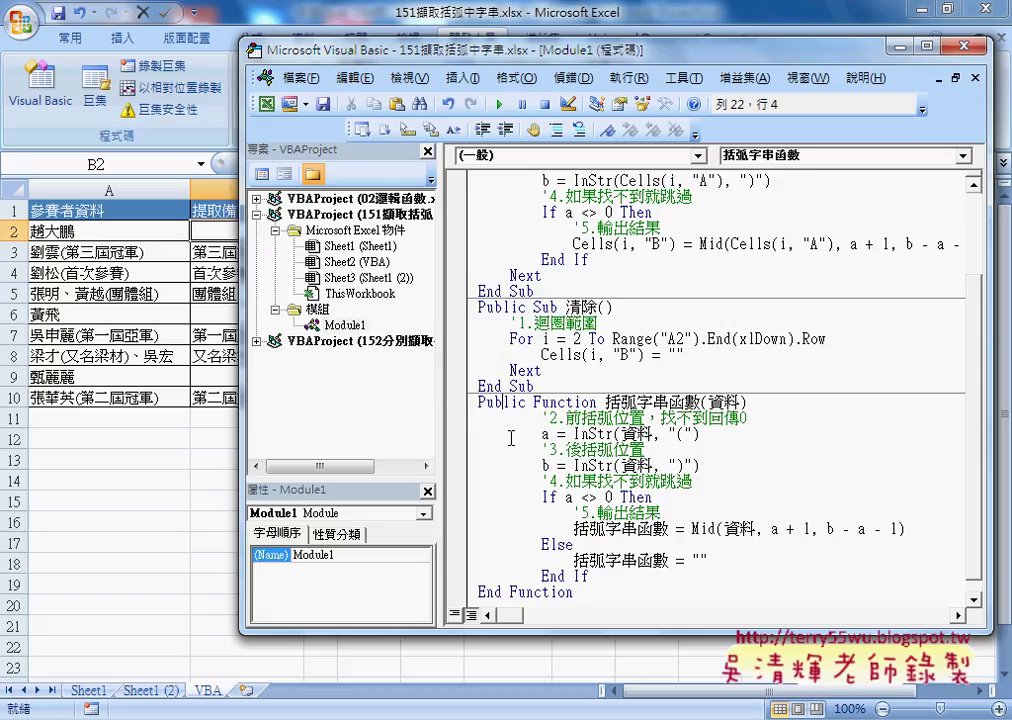
drag(585, 592, 463, 413)
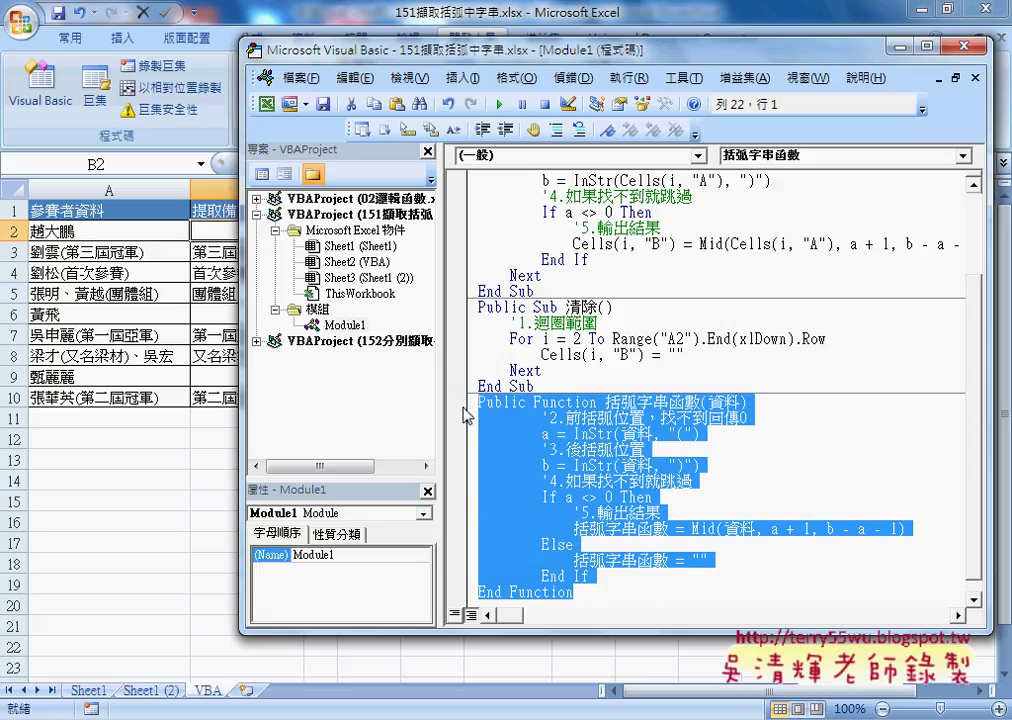
key(Delete)
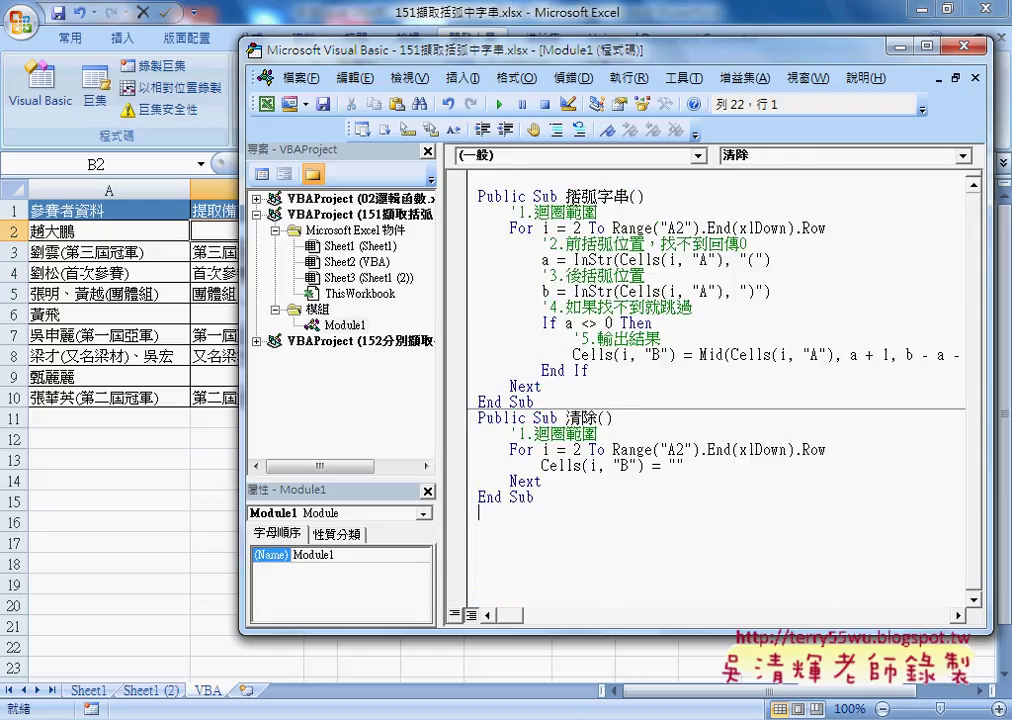
- Copy the macro name 括弧字串 from its Sub line
drag(566, 197, 631, 197)
right_click(620, 197)
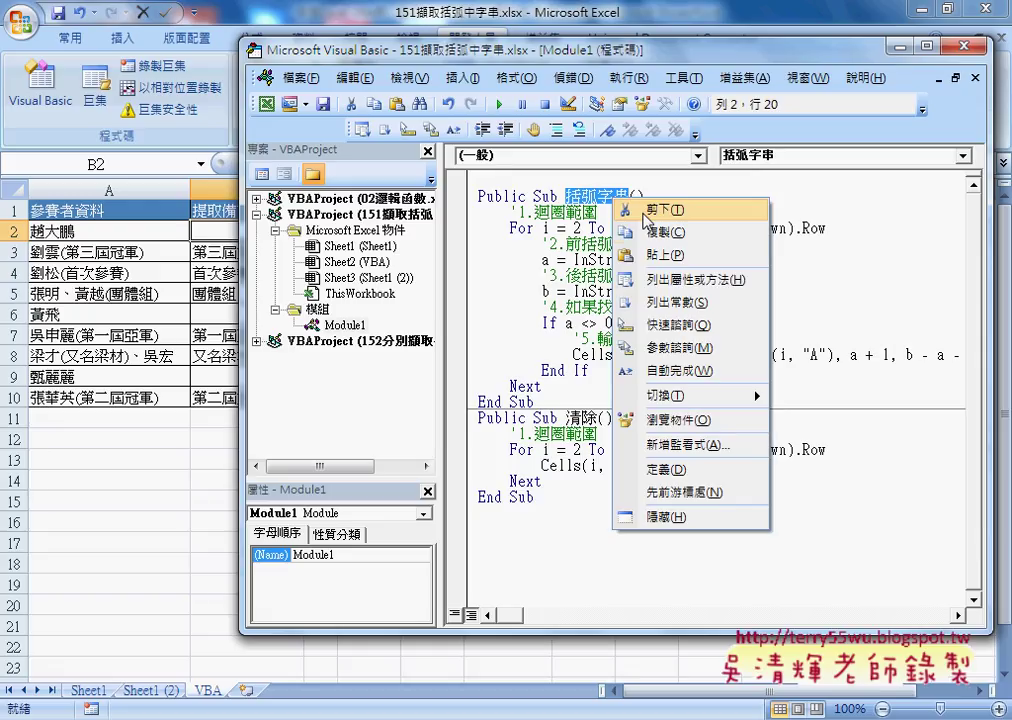
click(645, 222)
- Insert a new Public Function procedure named 括弧字串函數
click(462, 77)
click(600, 97)
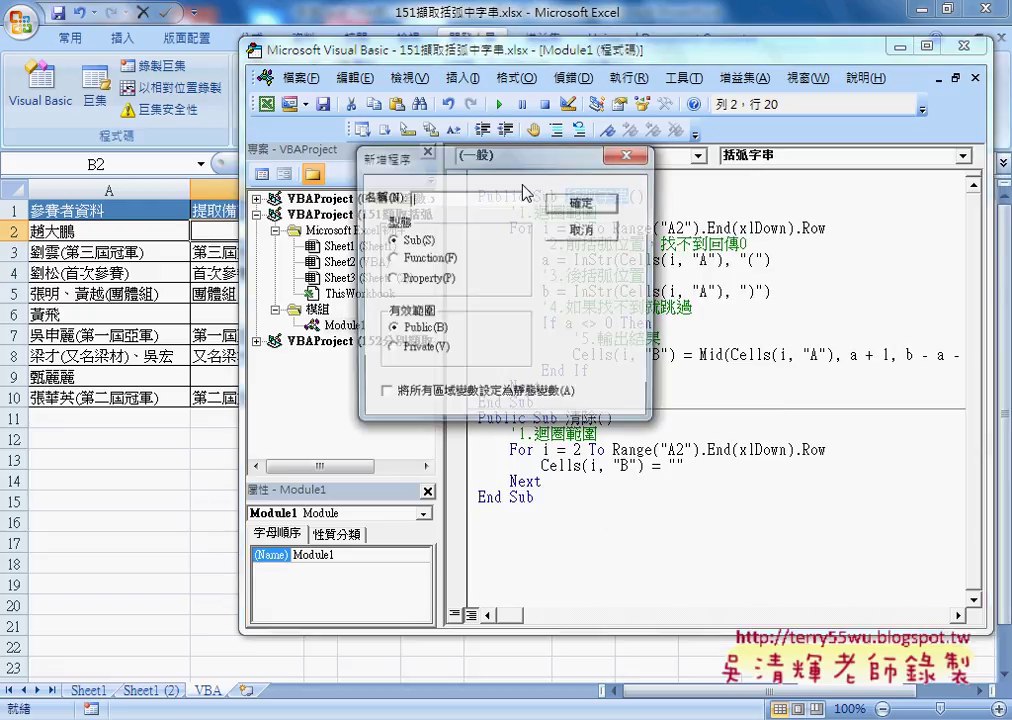
click(432, 266)
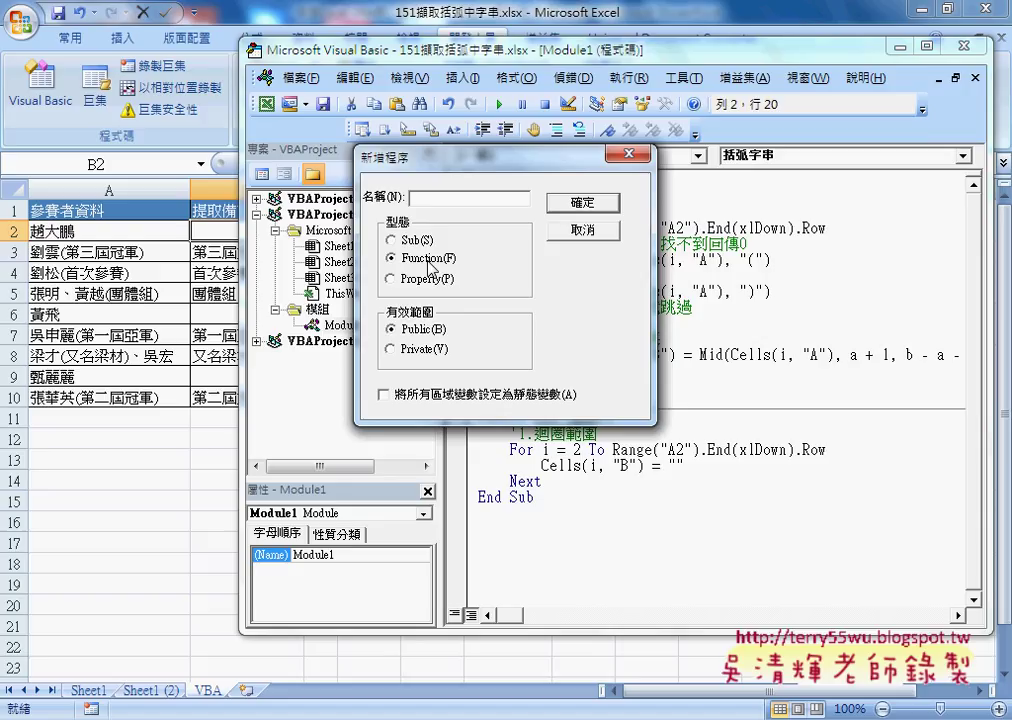
right_click(448, 199)
click(502, 287)
text(函數)
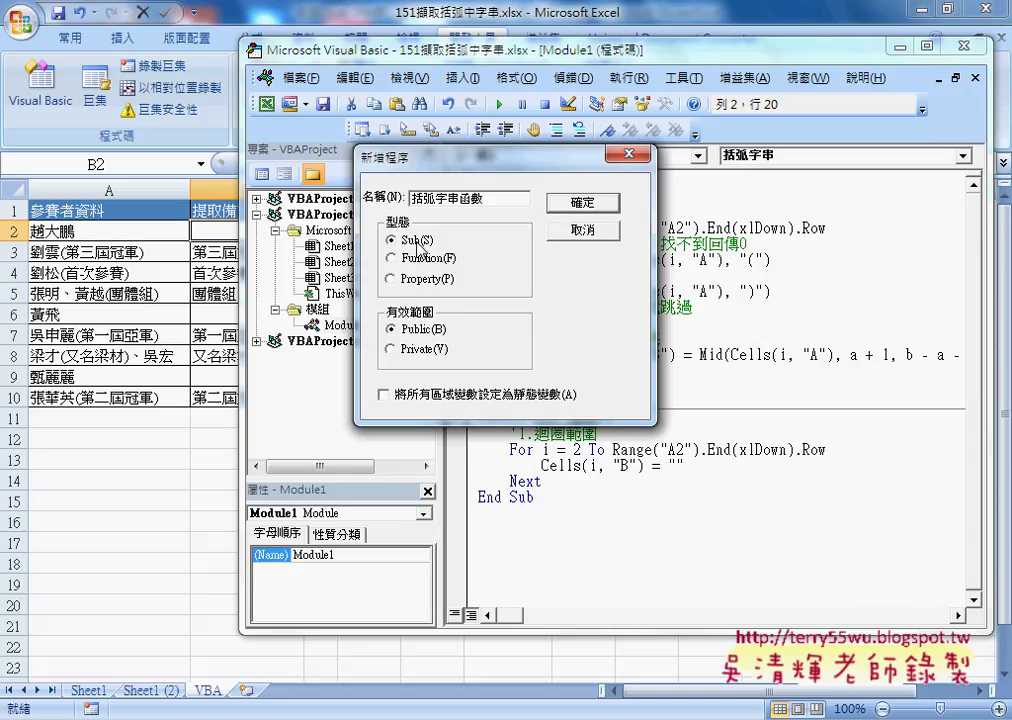
click(421, 262)
click(590, 203)
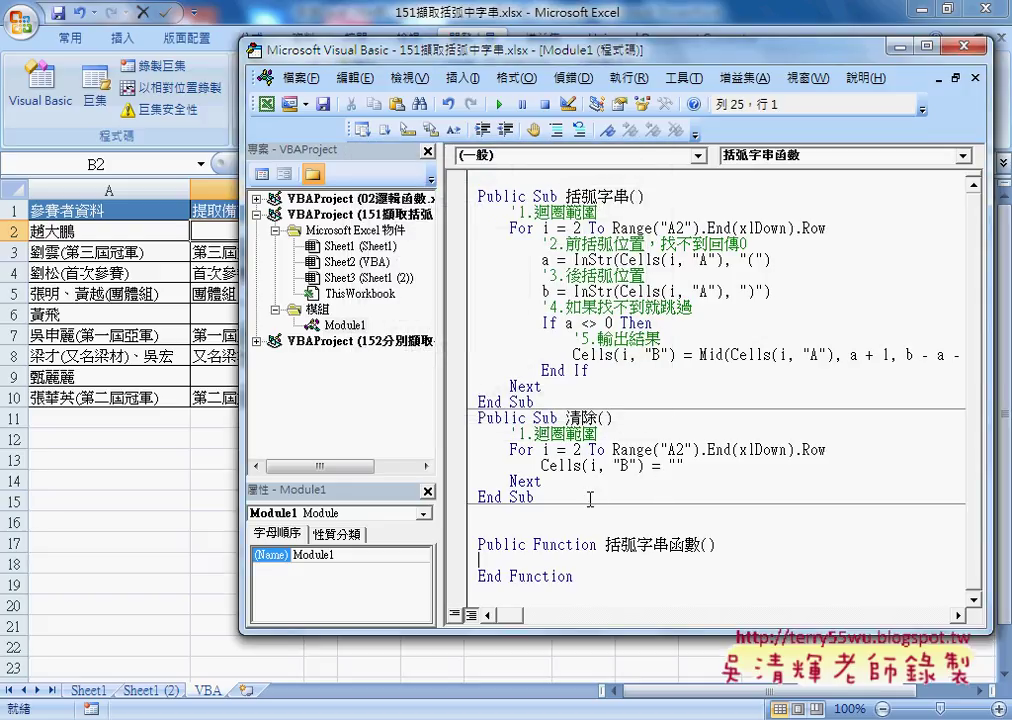
- Remove the blank lines and give 括弧字串函數 the parameter 資料
click(590, 498)
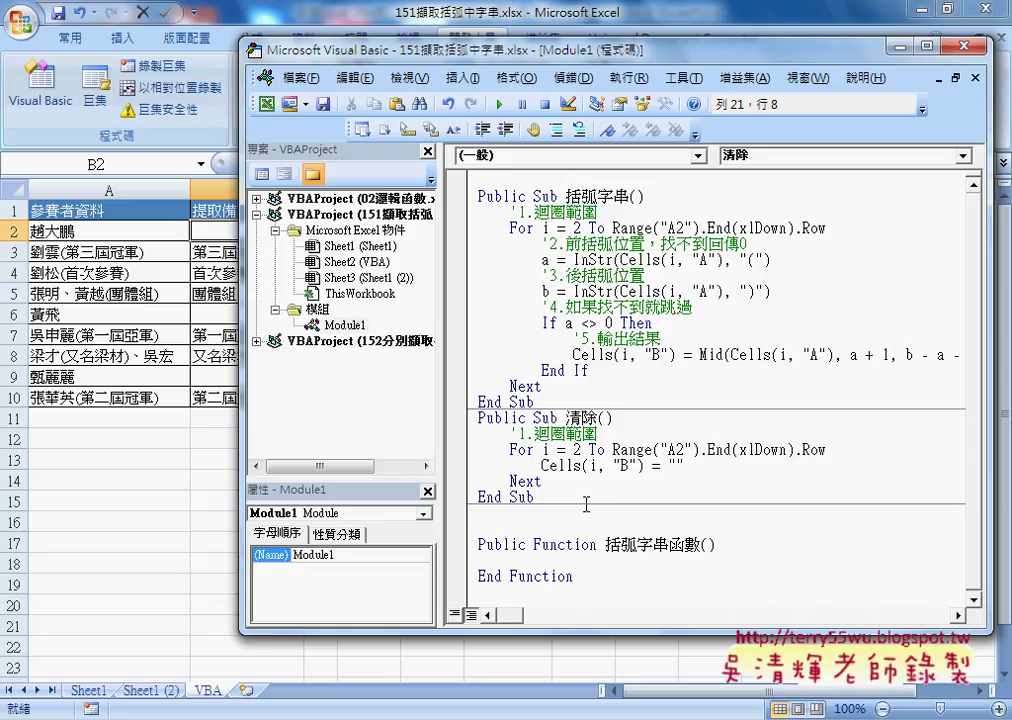
key(Delete)
key(Delete)
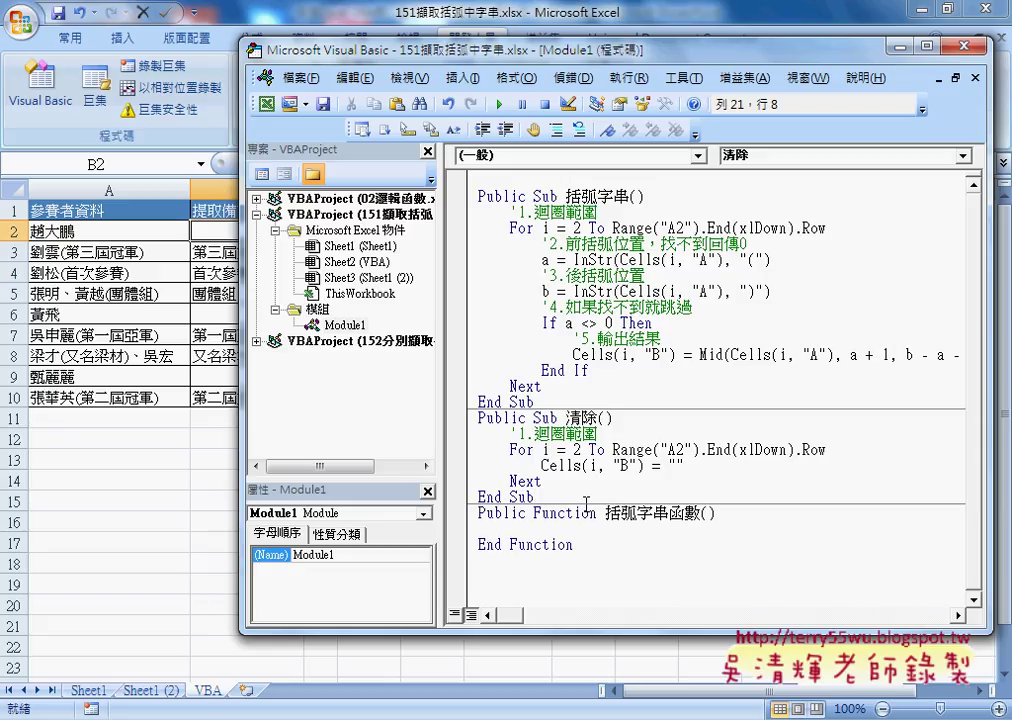
click(703, 513)
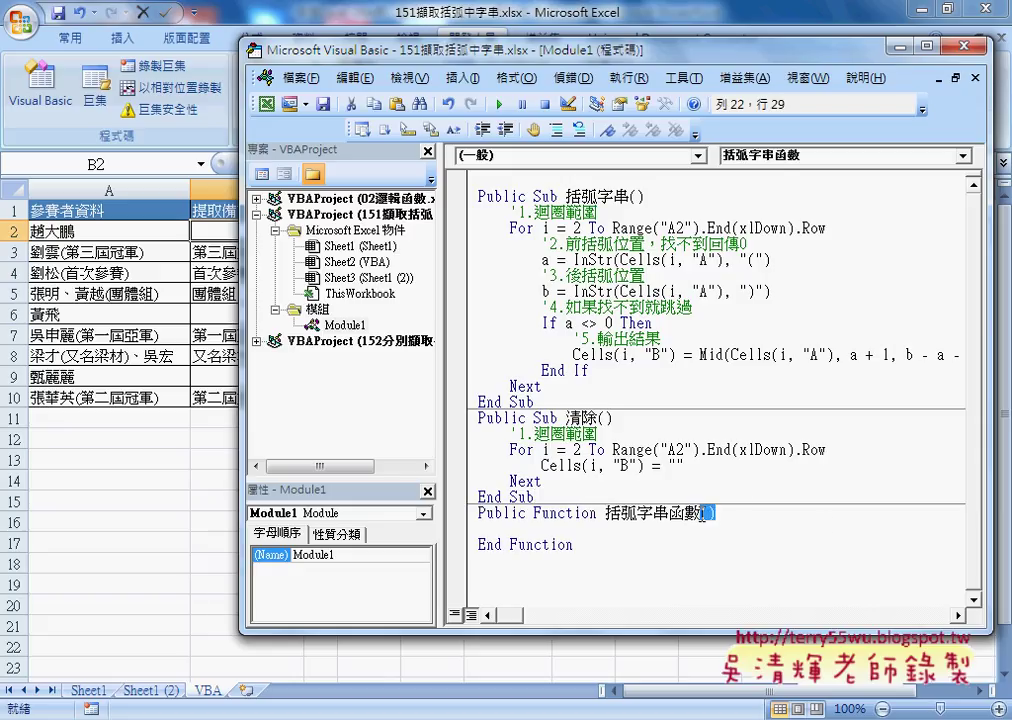
click(708, 513)
text(p)
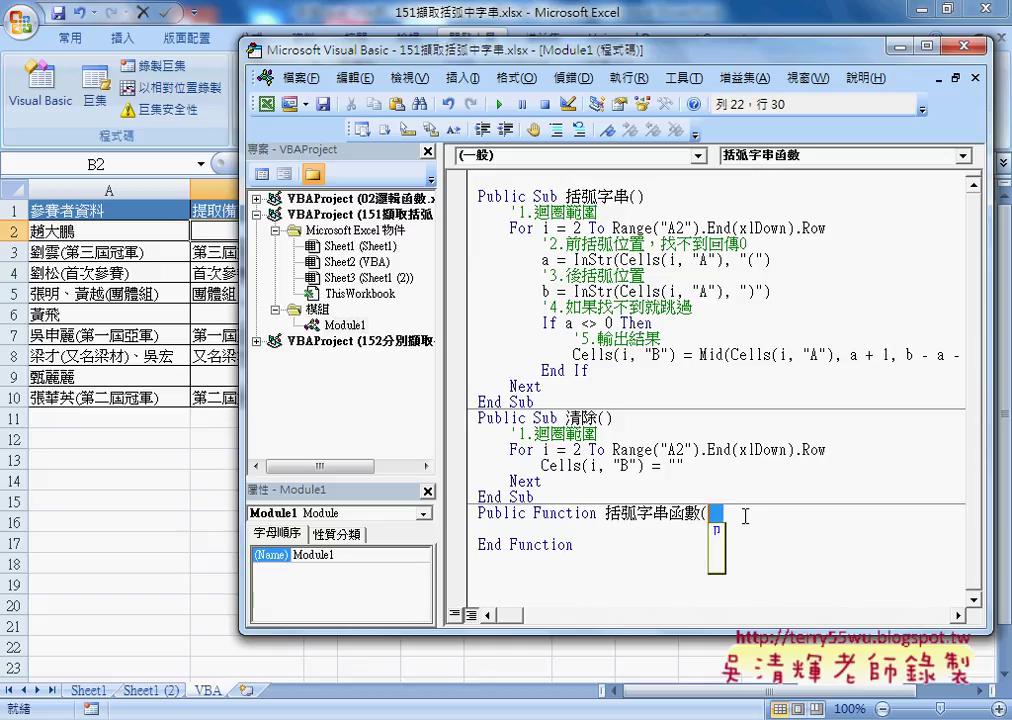
text(資料)
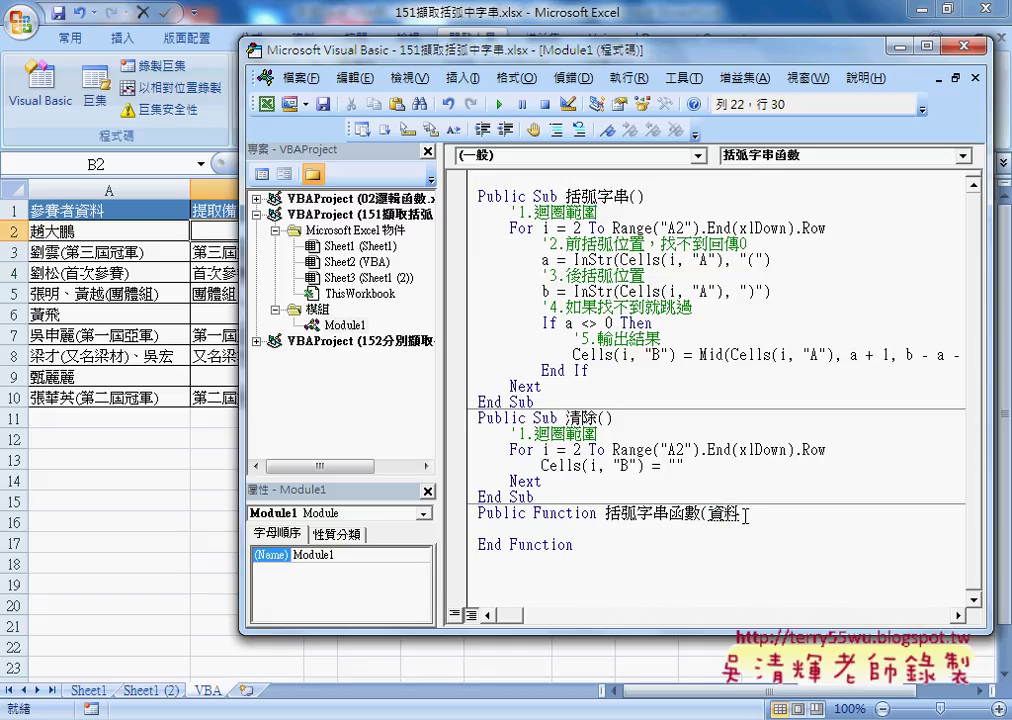
key(Return)
- Open an empty line inside the 括弧字串函數 body
double_click(740, 515)
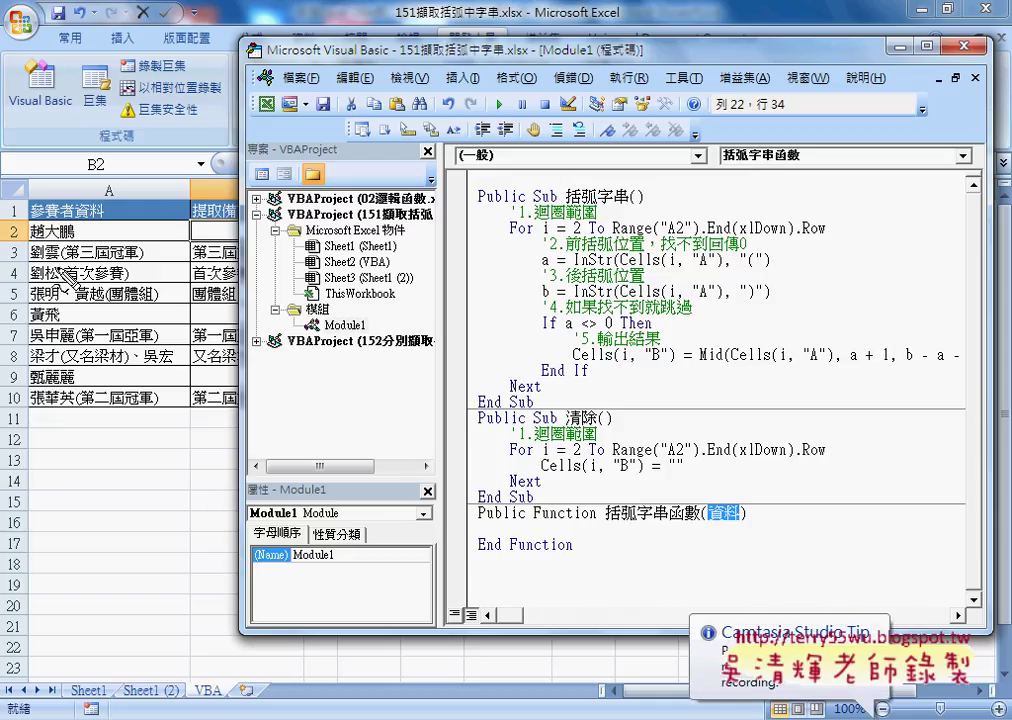
mouse_move(35, 232)
mouse_down()
mouse_move(730, 513)
mouse_move(736, 490)
mouse_move(736, 521)
mouse_up()
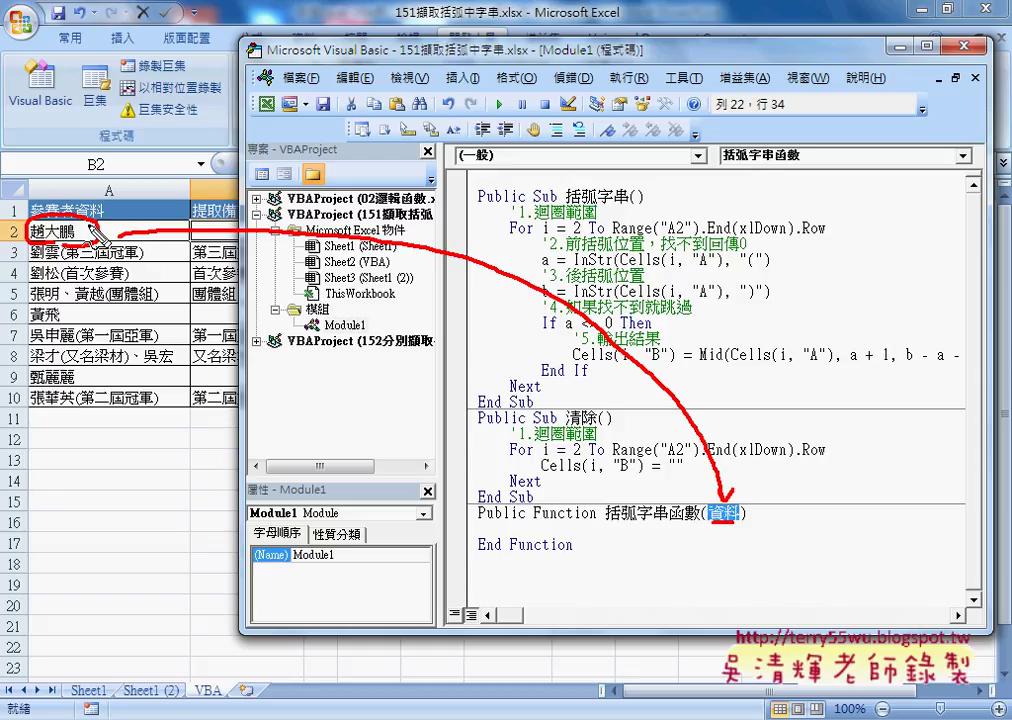
key(Escape)
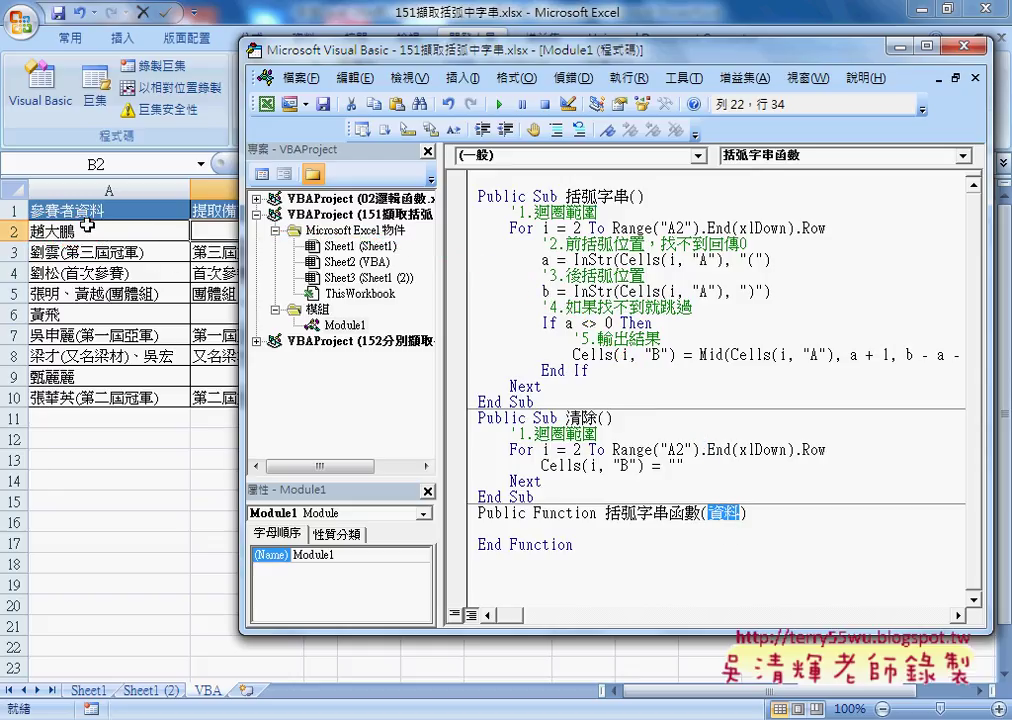
click(797, 513)
key(Return)
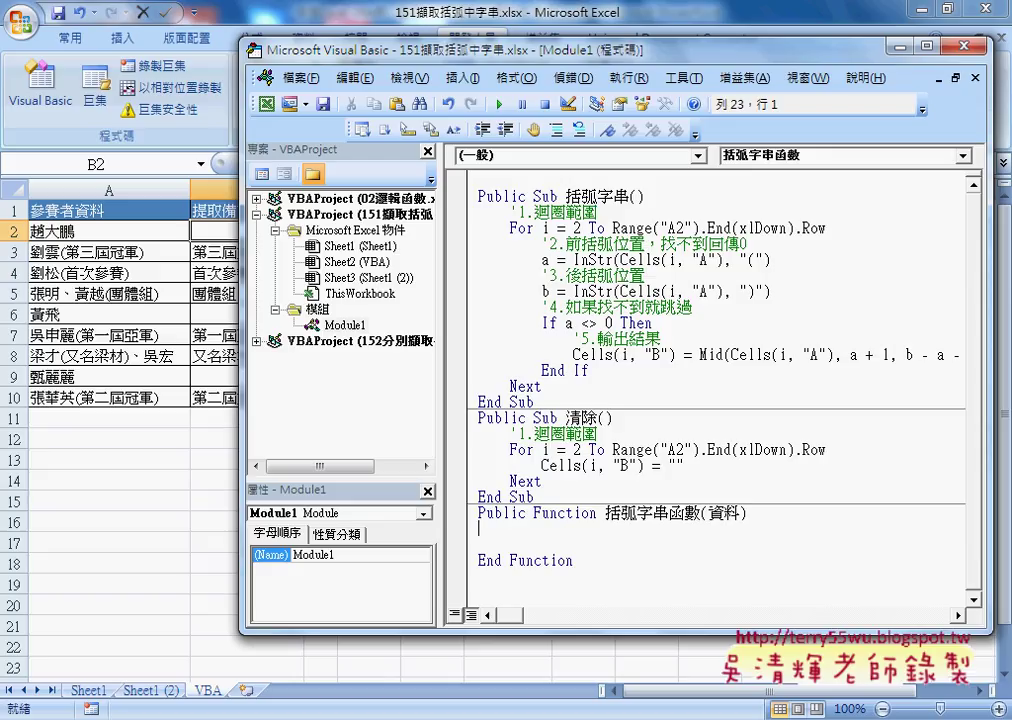
- Copy the 括弧字串 macro's bracket-search lines through End If into the function body
key(Delete)
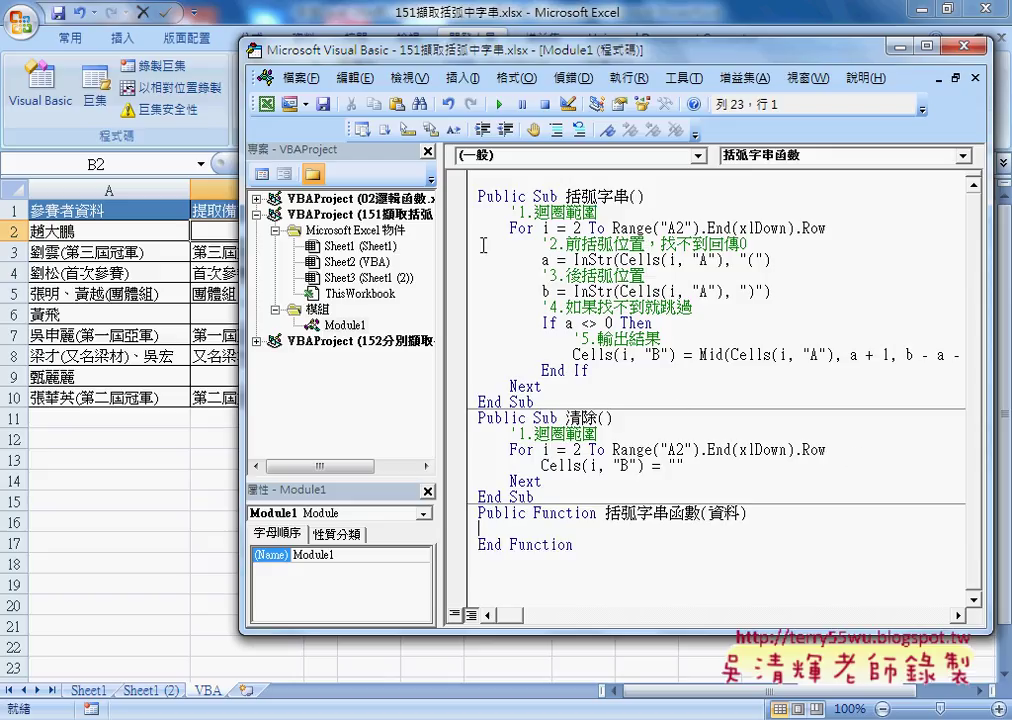
drag(465, 244, 460, 378)
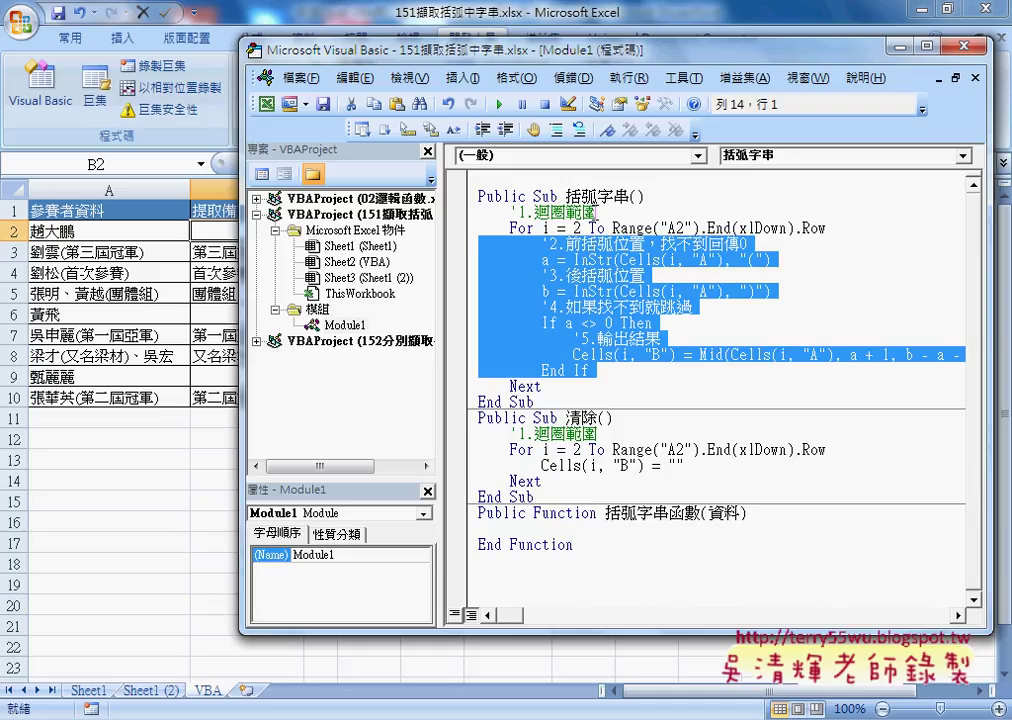
right_click(575, 281)
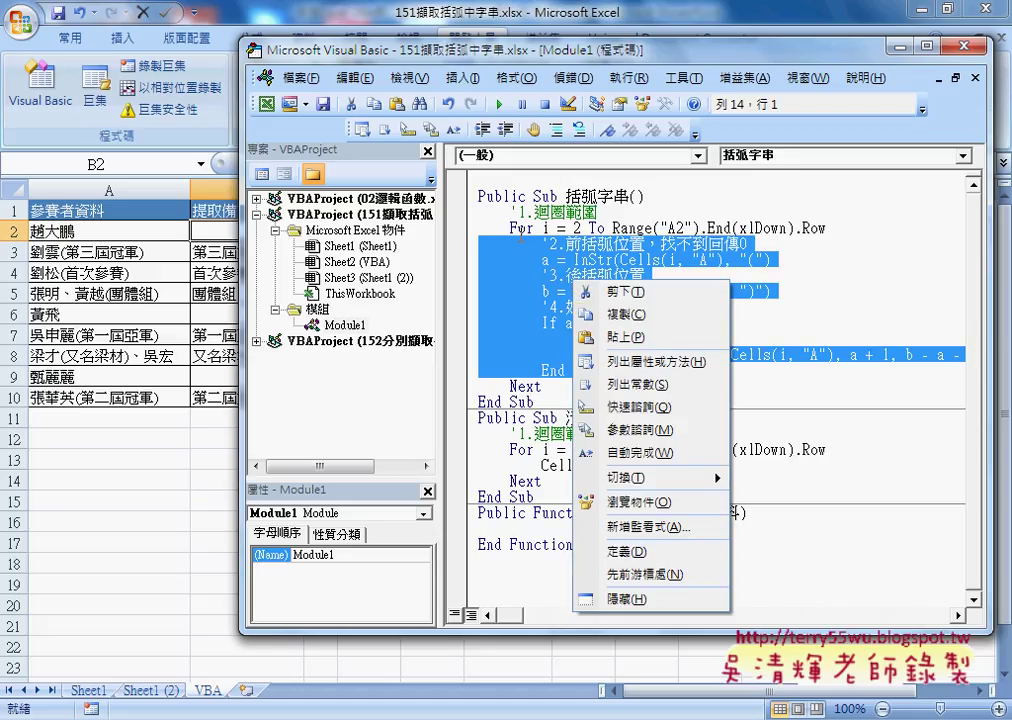
click(620, 316)
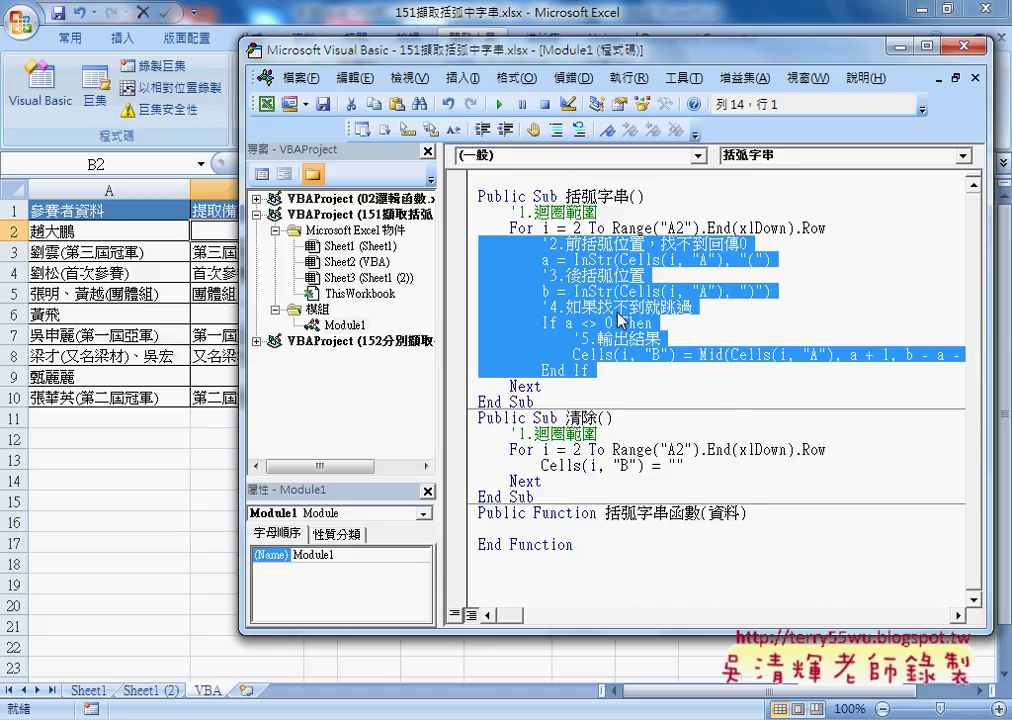
click(488, 528)
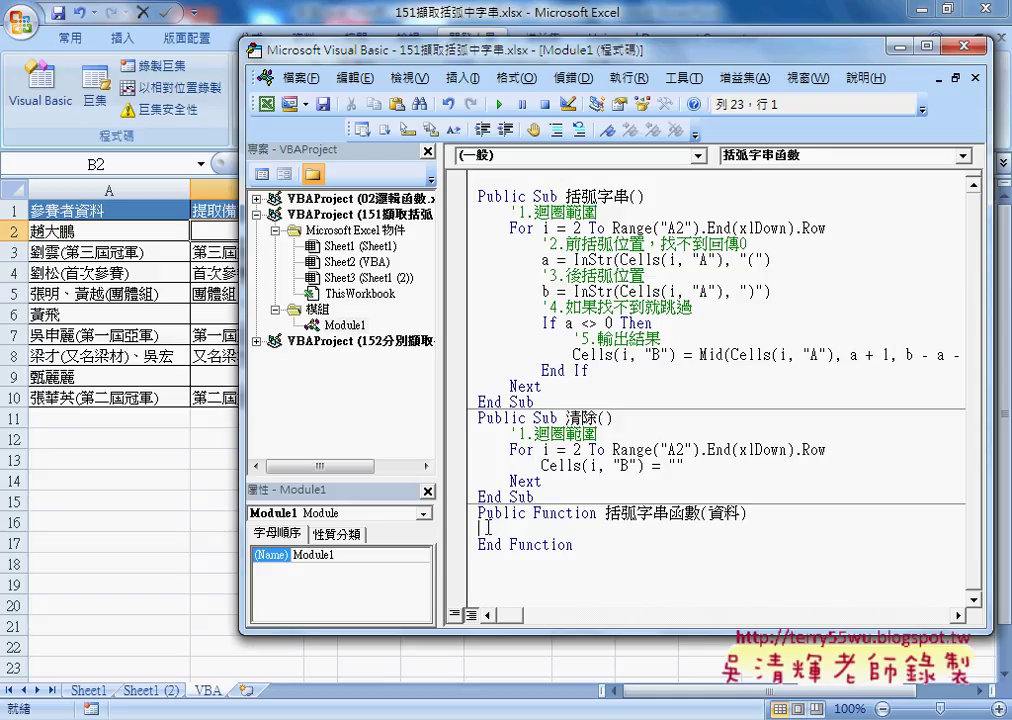
key(ctrl+v)
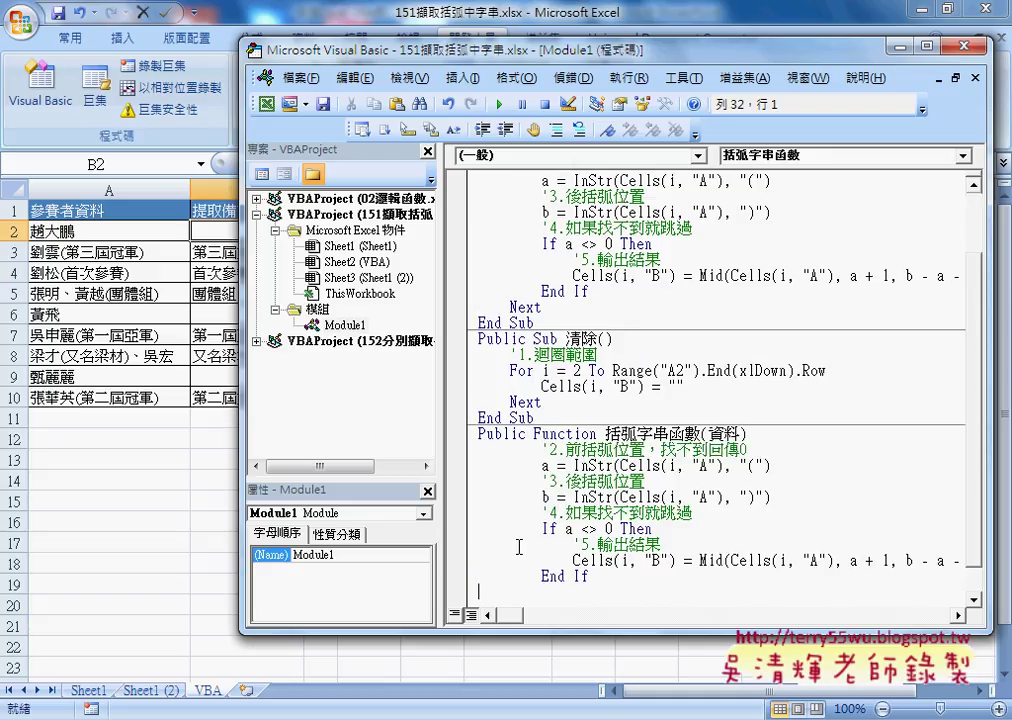
scroll(540, 555, down, 1)
scroll(563, 566, up, 1)
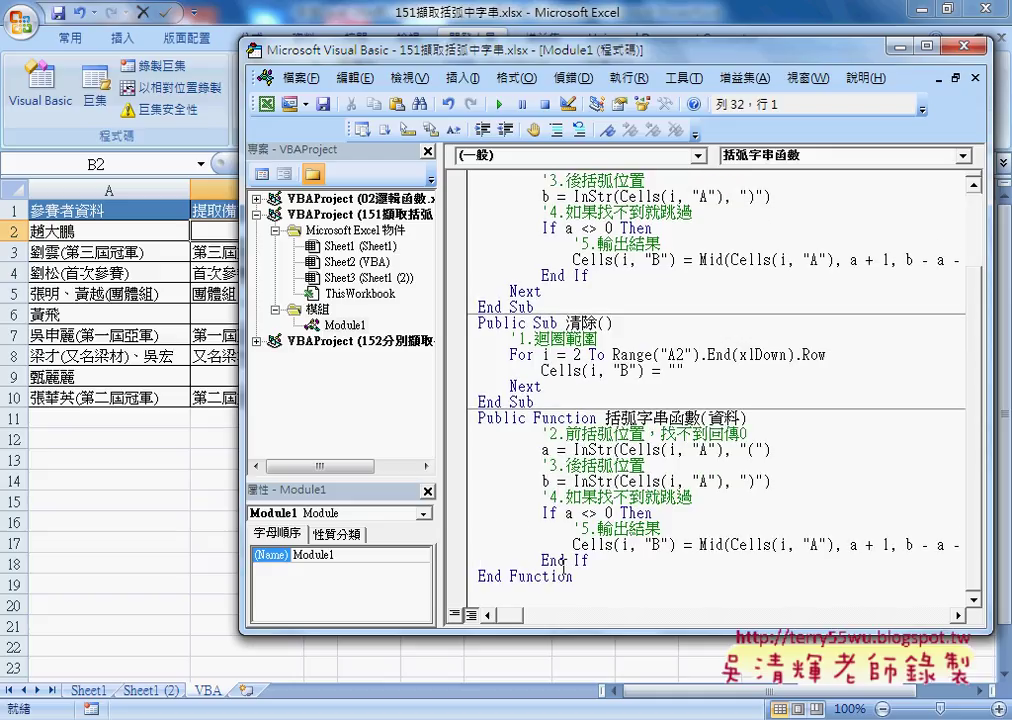
mouse_move(590, 560)
mouse_down()
mouse_move(488, 498)
mouse_move(479, 433)
mouse_up()
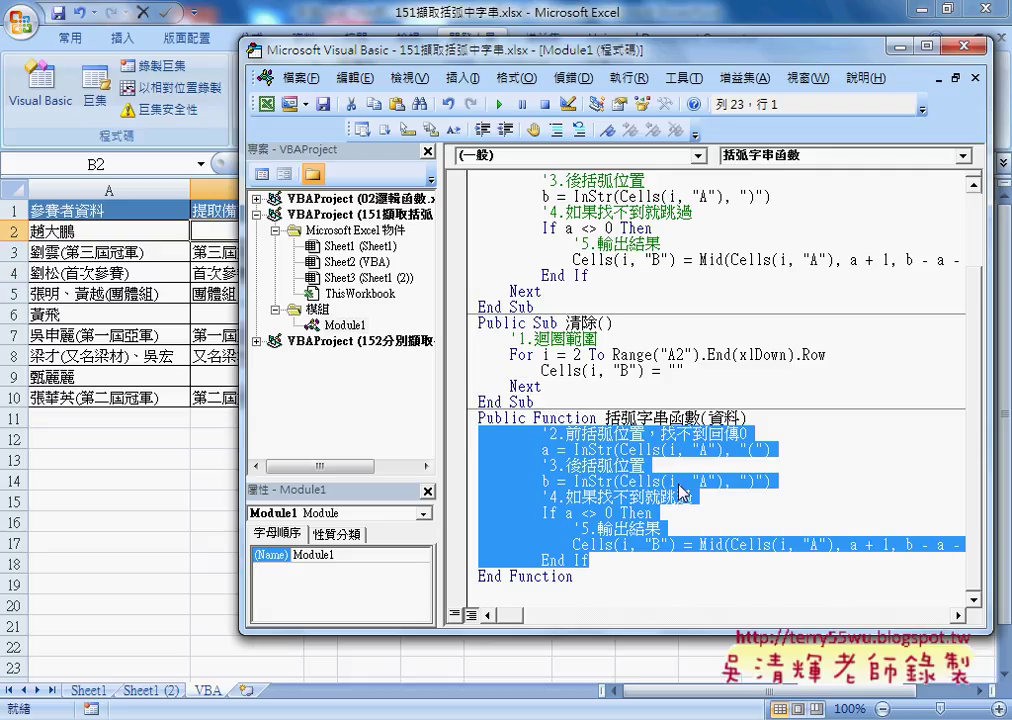
- Outdent the pasted InStr, If and Mid lines by one level
key(shift+Tab)
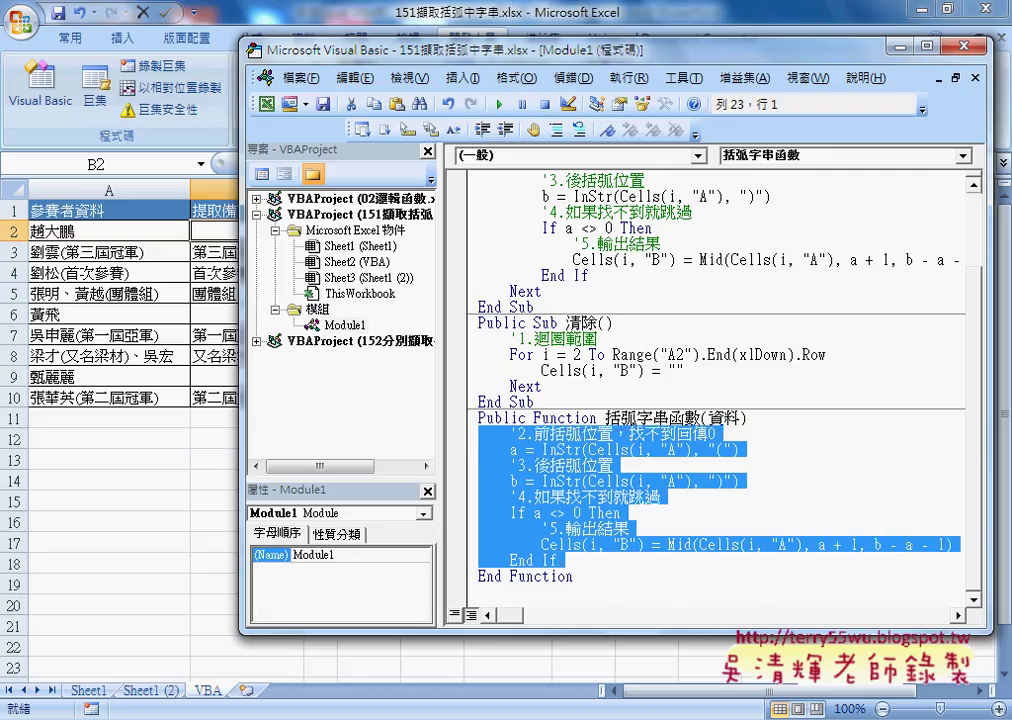
key(Tab)
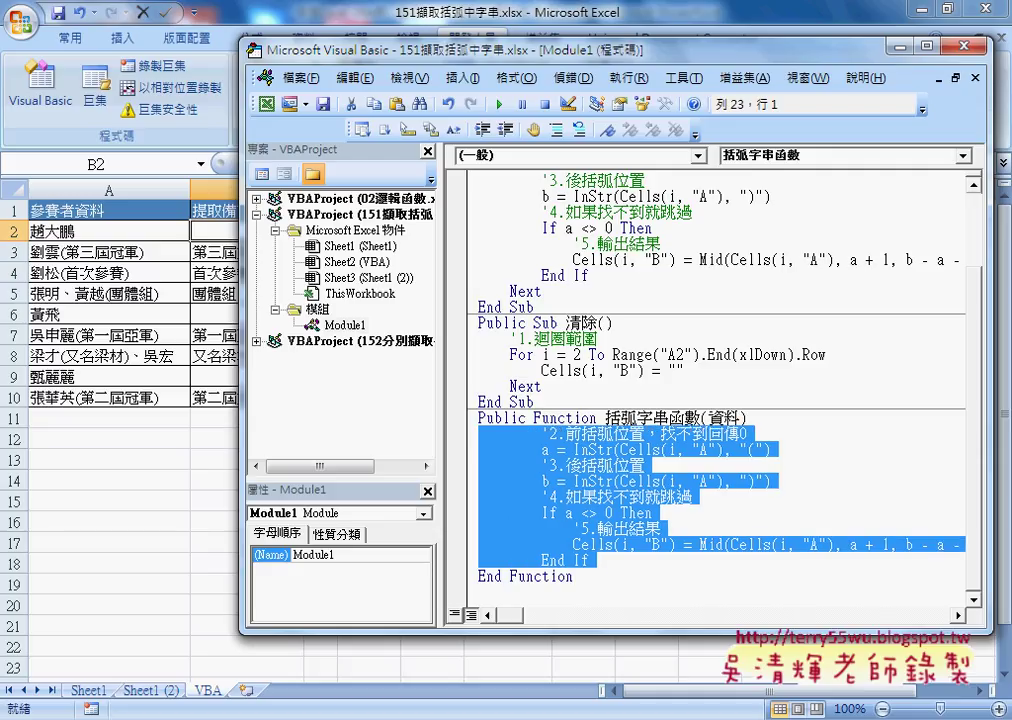
key(shift+Tab)
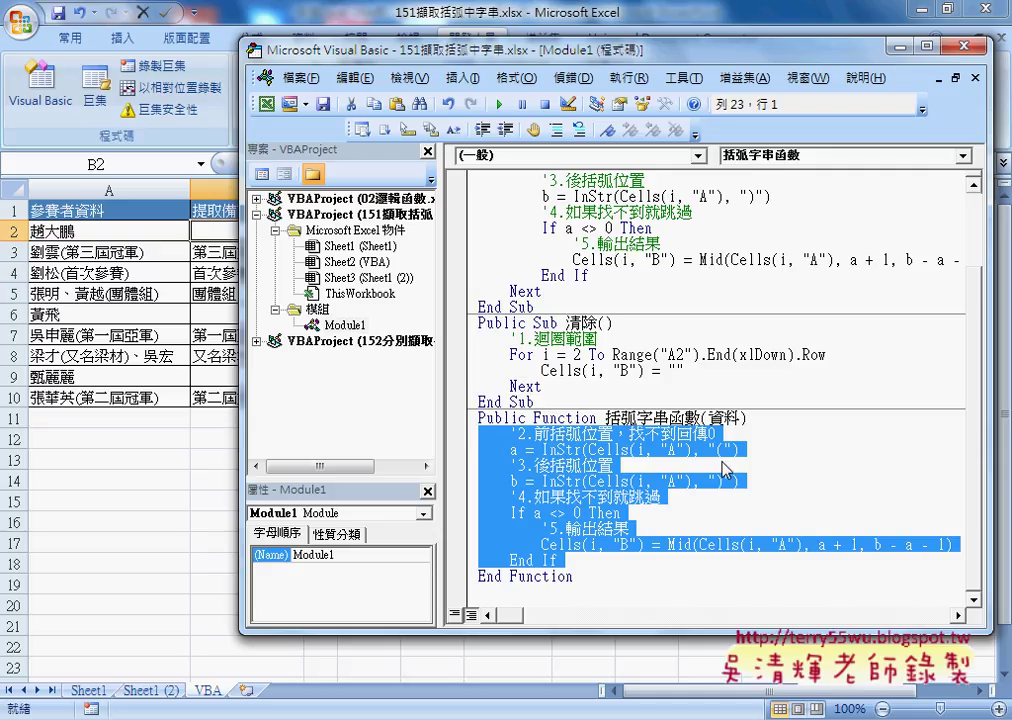
scroll(575, 372, up, 2)
click(522, 228)
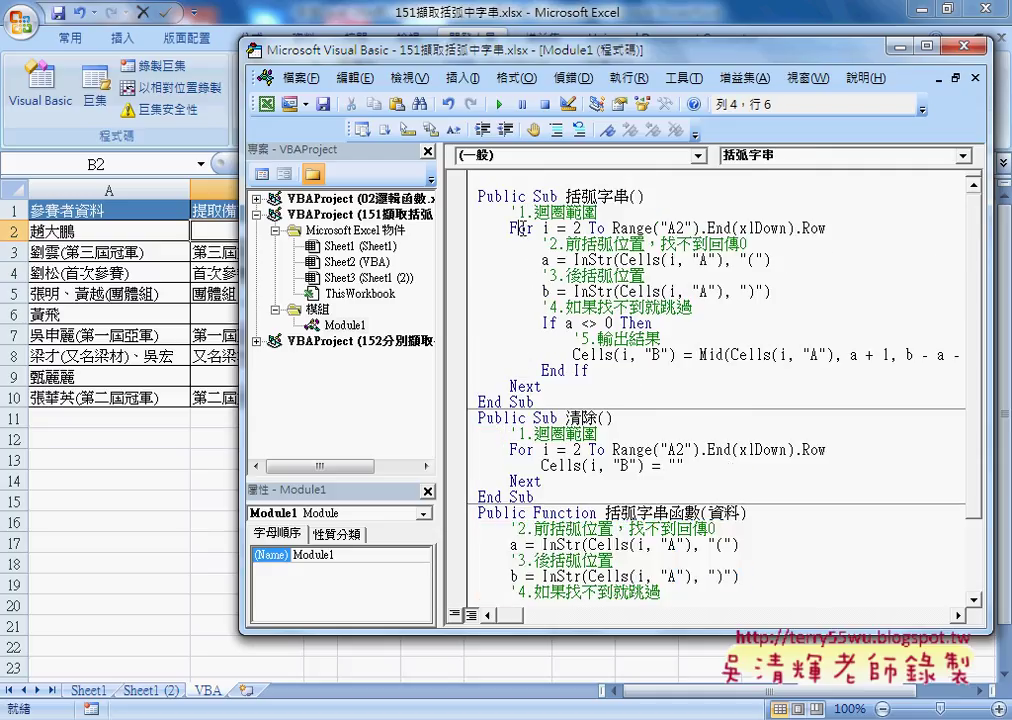
click(519, 388)
key(Up)
key(Up)
key(Up)
click(522, 387)
scroll(524, 388, down, 1)
scroll(524, 390, down, 1)
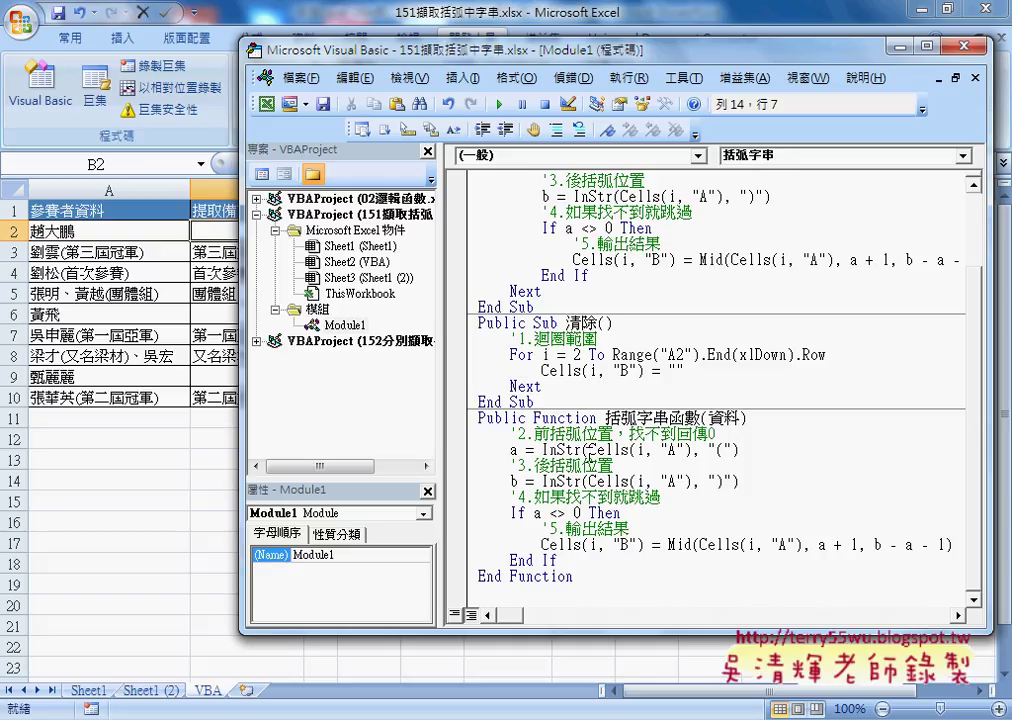
mouse_move(590, 450)
mouse_down()
mouse_move(694, 451)
mouse_move(742, 417)
mouse_up()
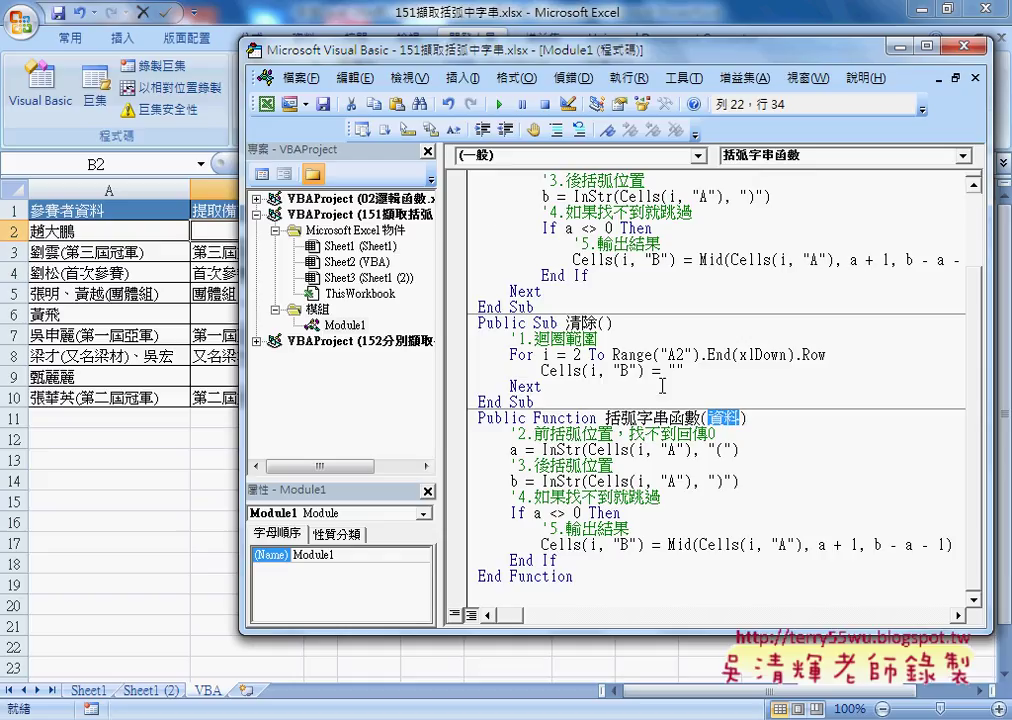
- Replace Cells(i, "A") with 資料 in both the a = InStr and b = InStr lines
right_click(727, 421)
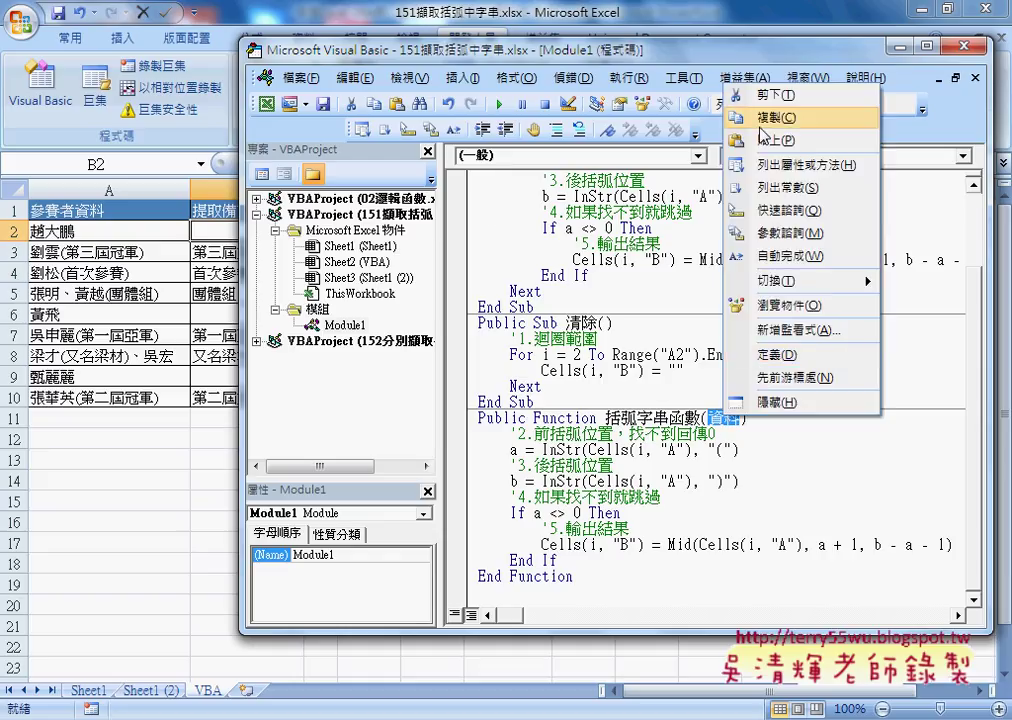
click(755, 117)
drag(590, 450, 694, 451)
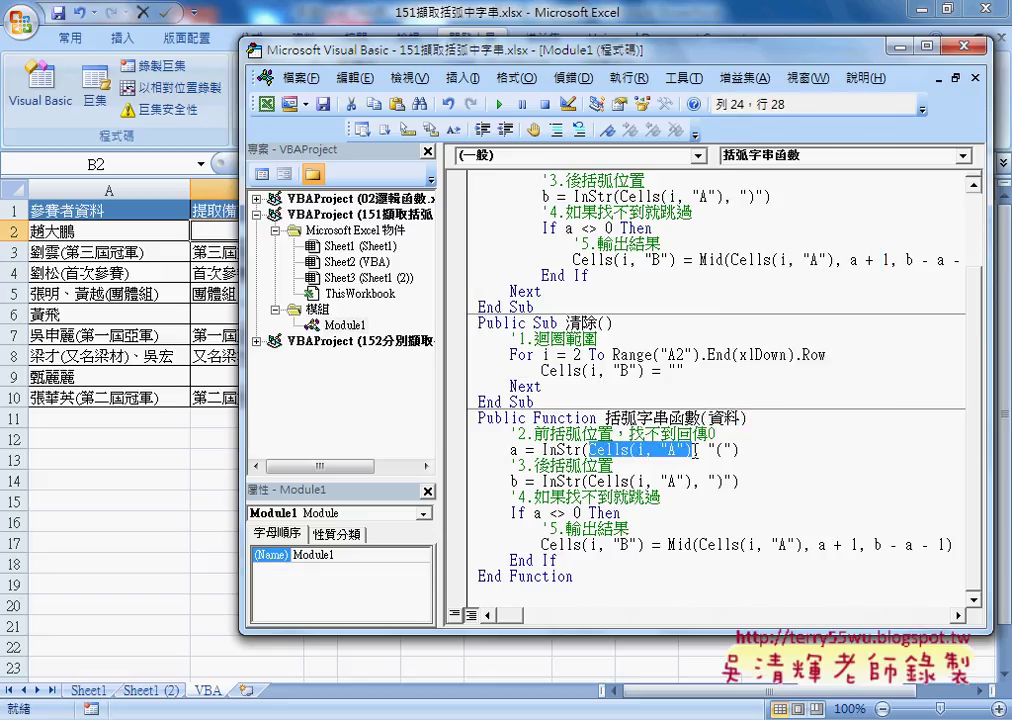
text(資料)
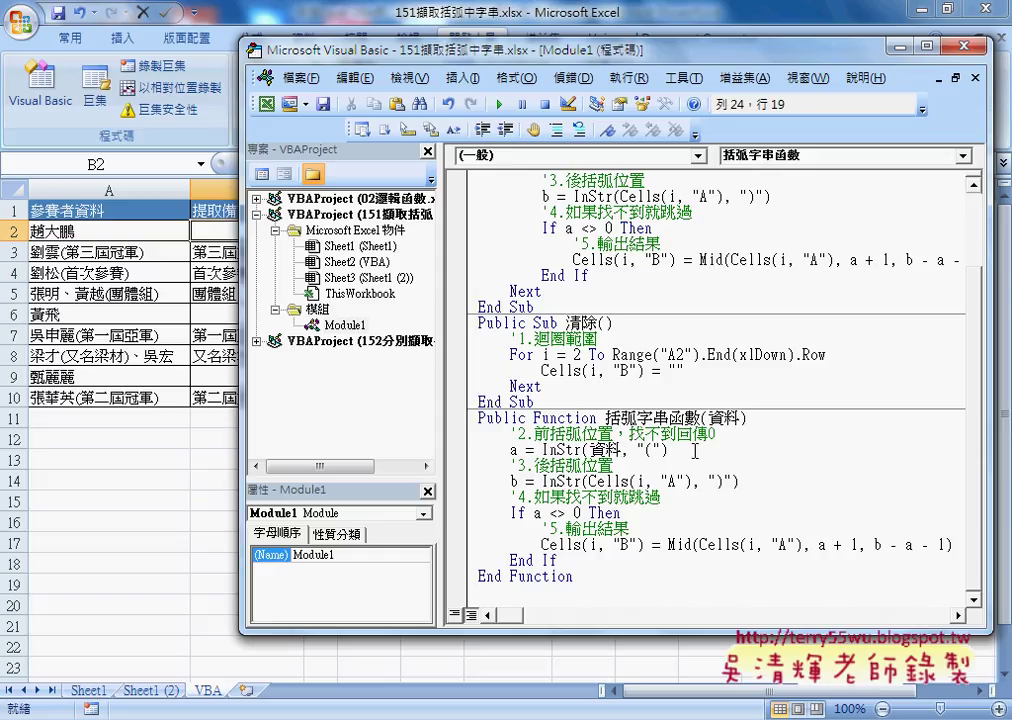
drag(690, 481, 591, 481)
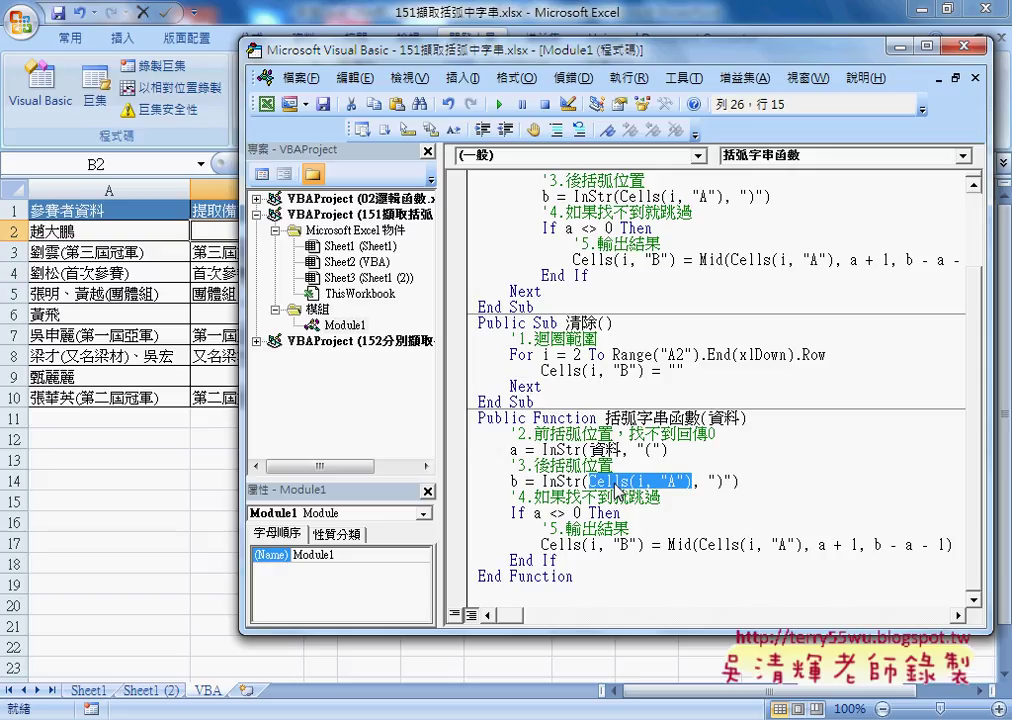
text(資料)
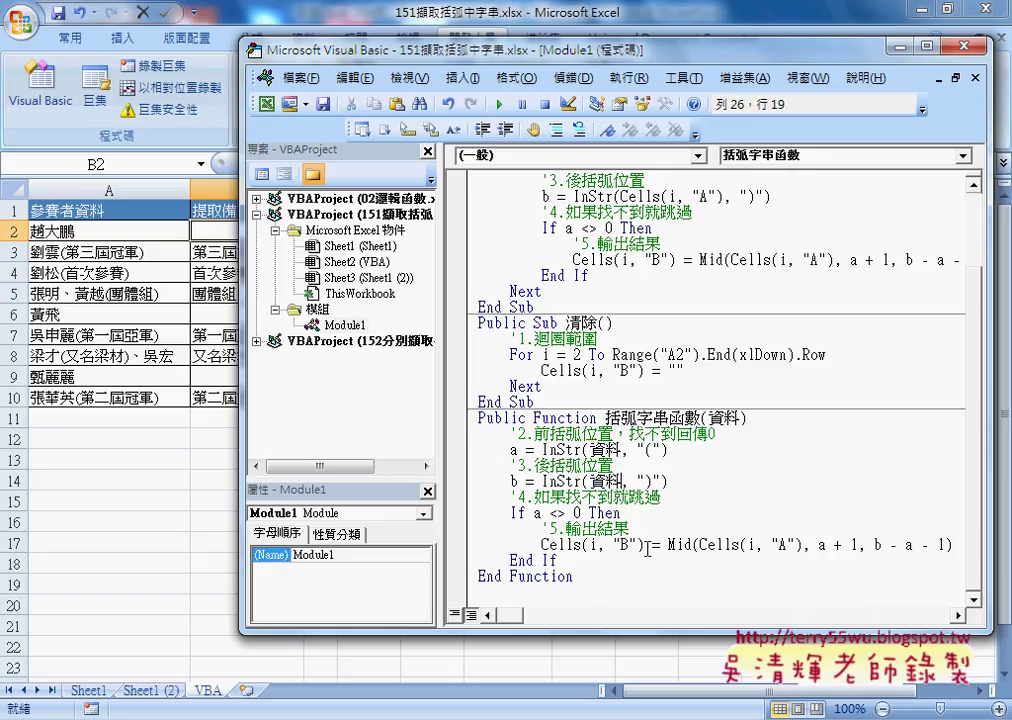
drag(648, 548, 541, 548)
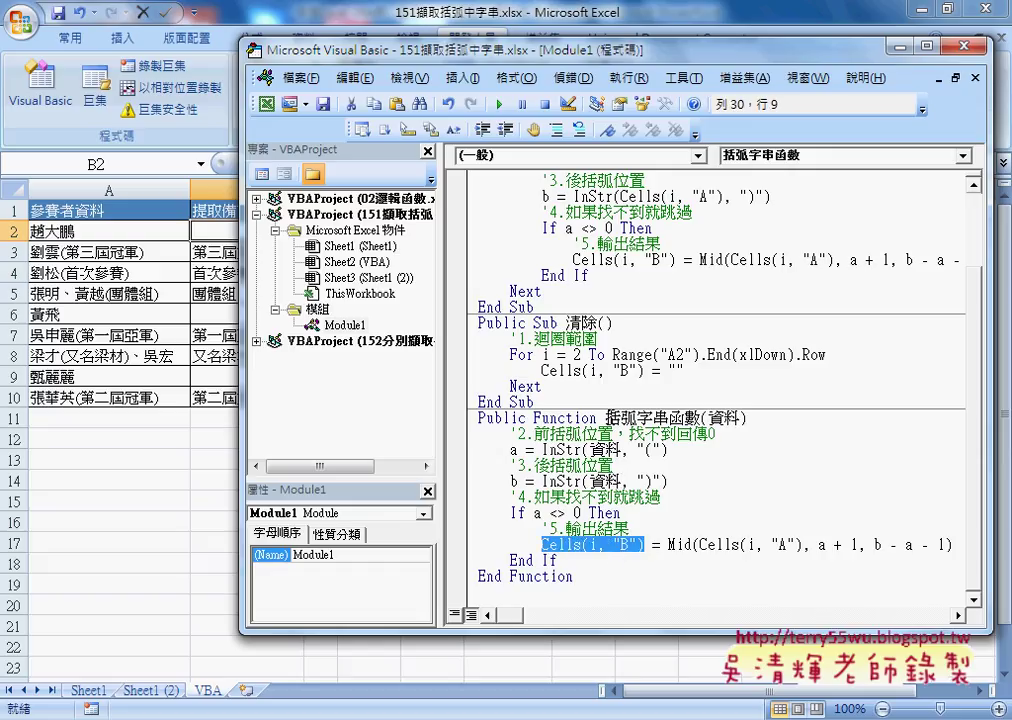
- Replace Cells(i, "B") on the Mid line with the function name 括弧字串函數
double_click(662, 419)
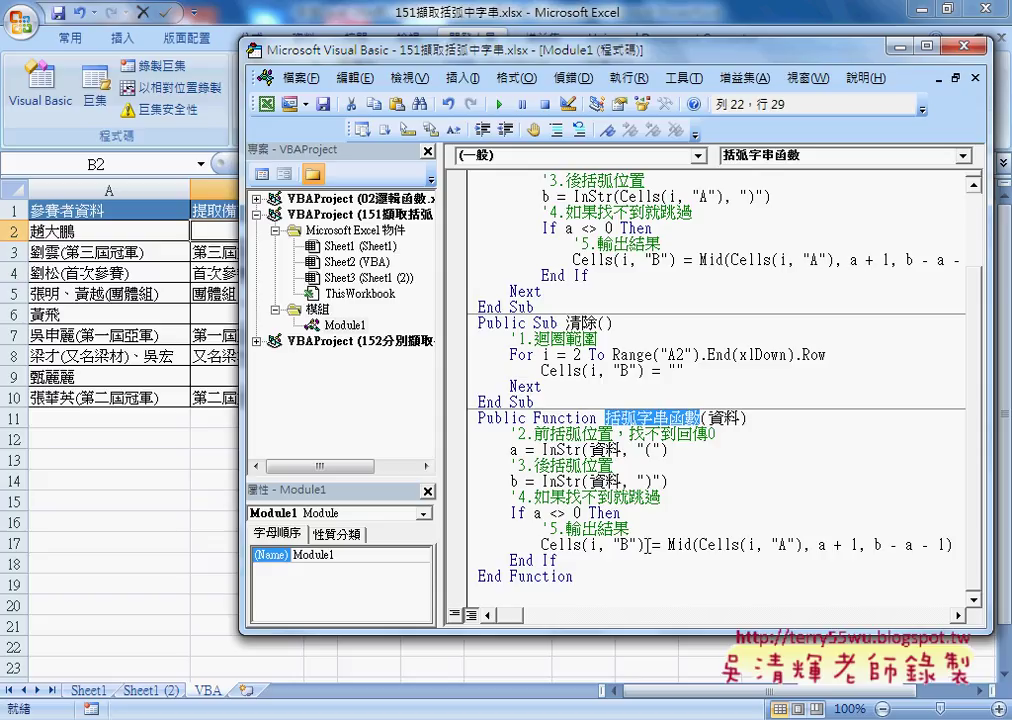
drag(646, 545, 541, 545)
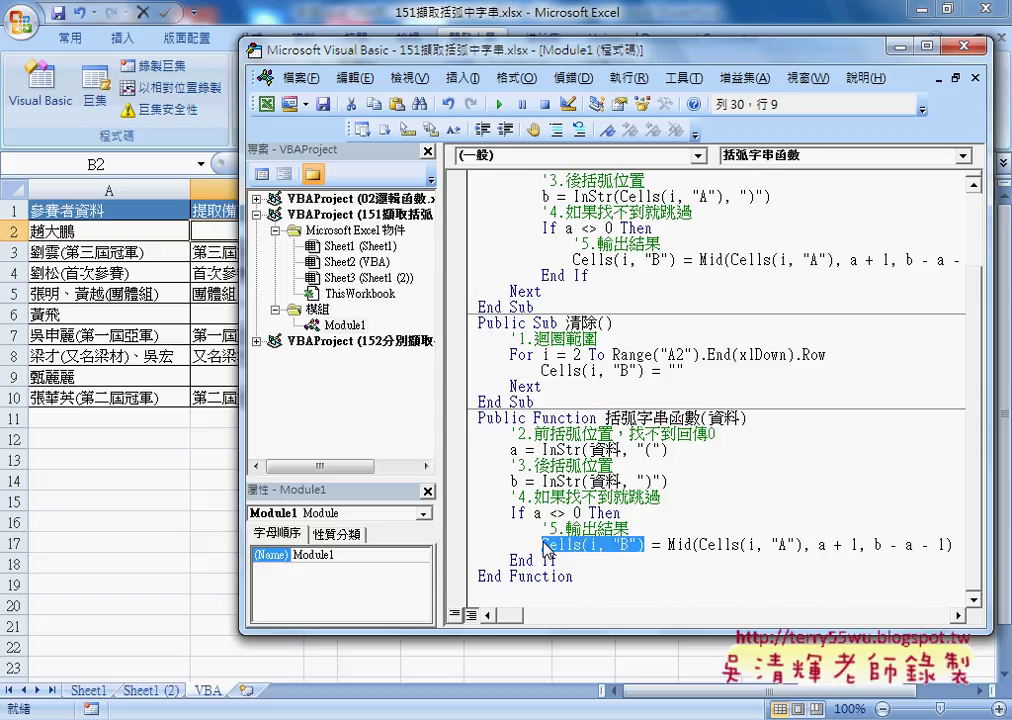
text(括弧字串函數)
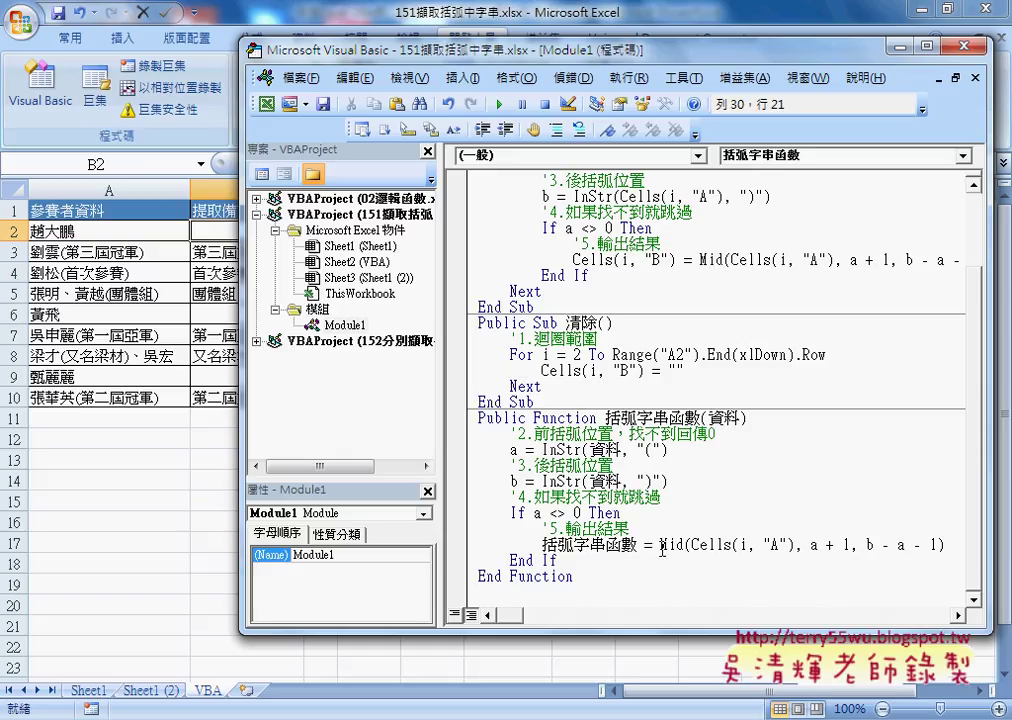
drag(700, 418, 605, 418)
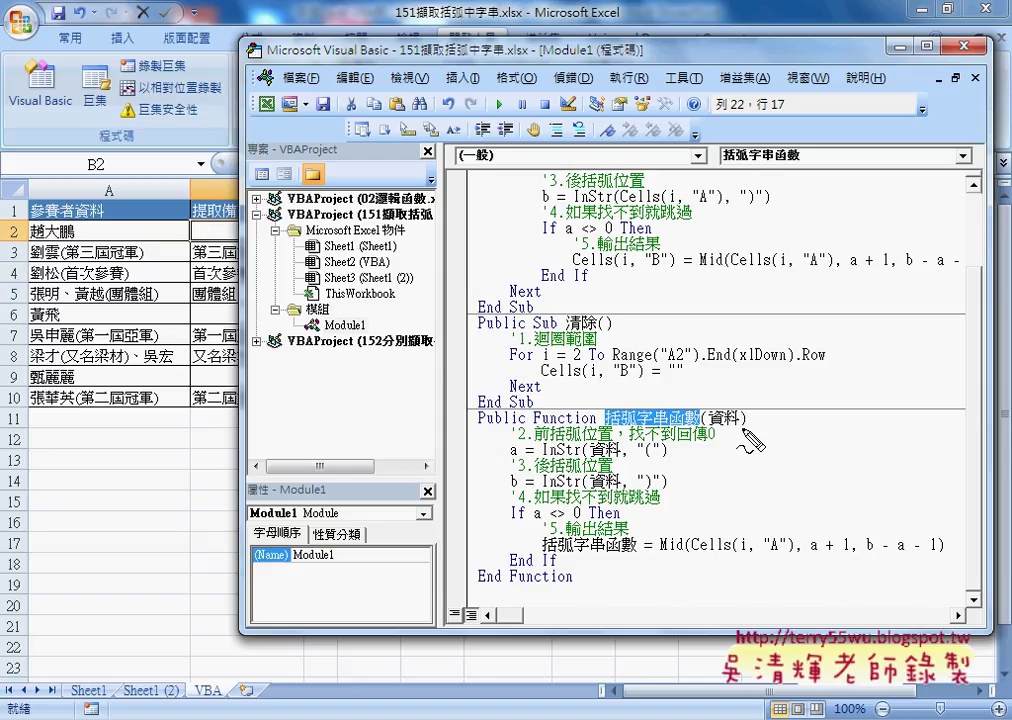
drag(714, 424, 741, 424)
mouse_move(590, 456)
mouse_down()
mouse_move(616, 456)
mouse_move(620, 488)
mouse_up()
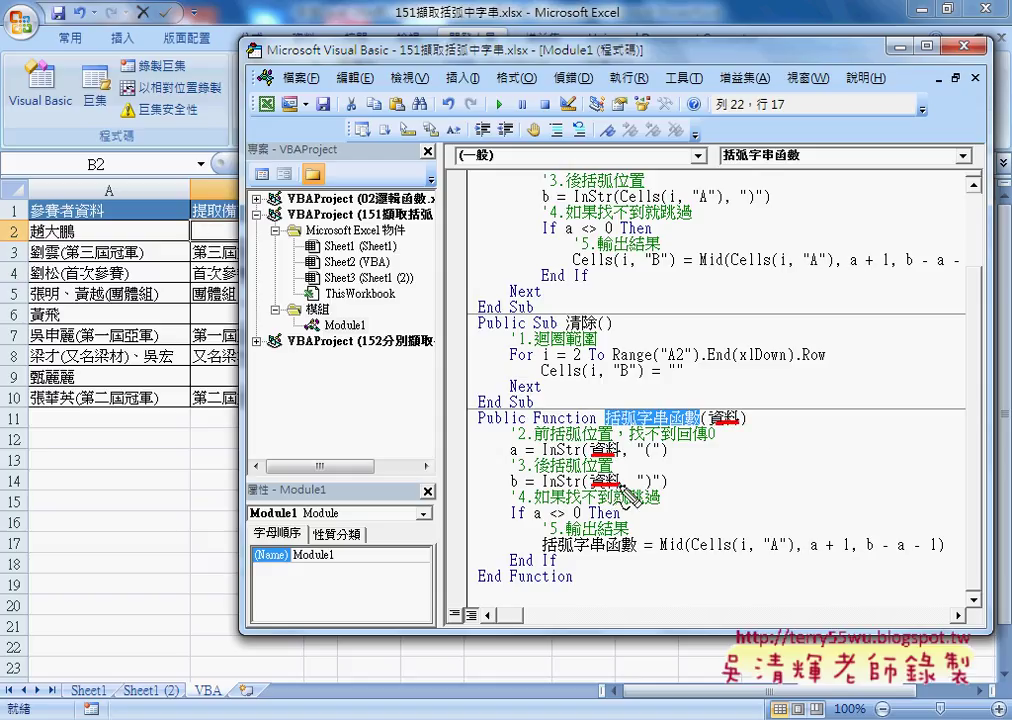
drag(550, 551, 607, 551)
drag(606, 424, 684, 424)
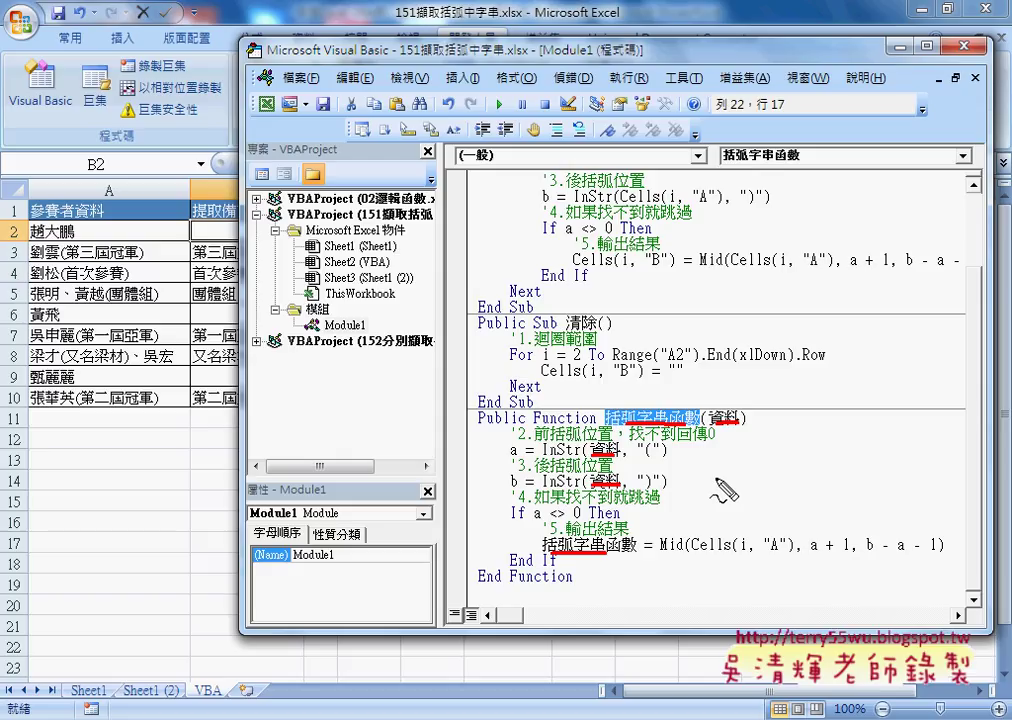
key(Escape)
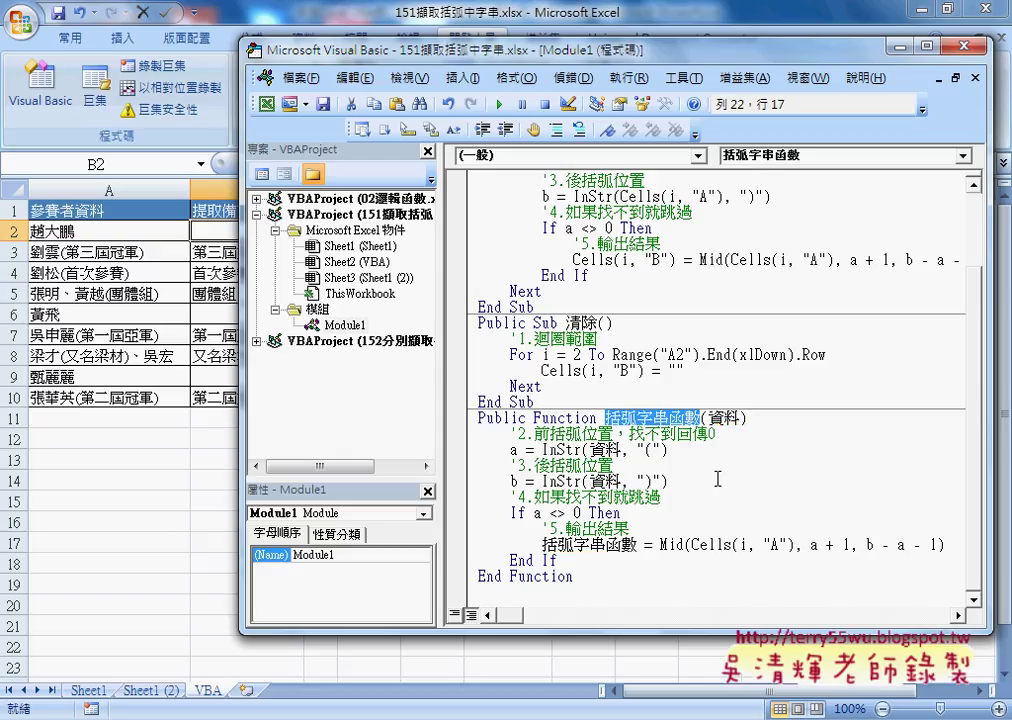
double_click(724, 418)
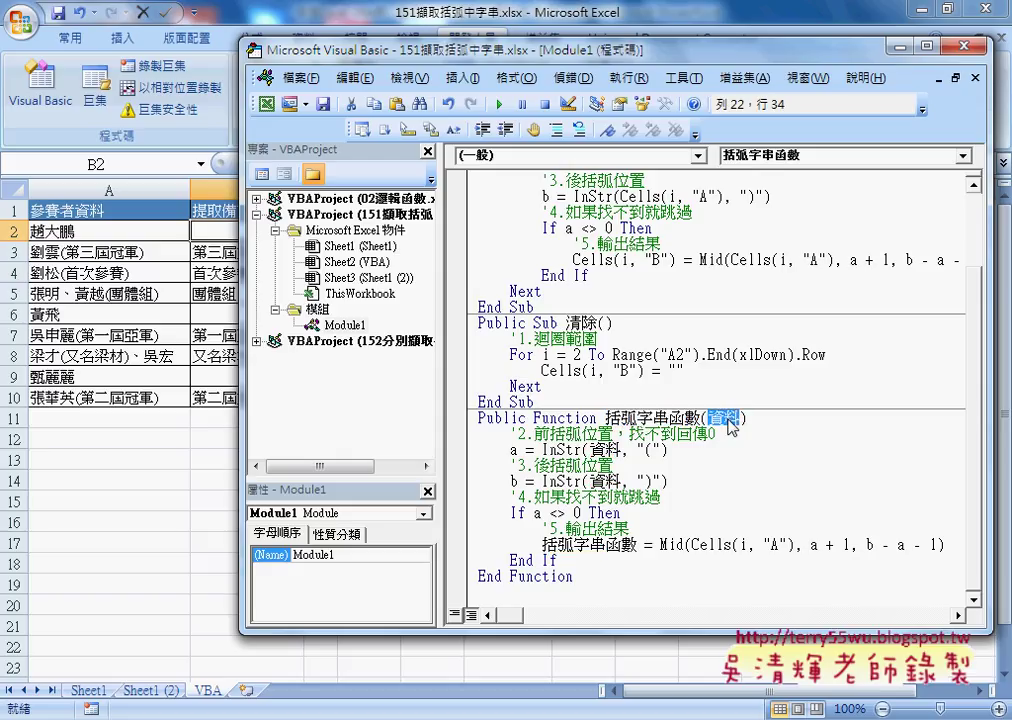
- Change Cells(i, "A") in the Mid call to 資料, then switch back to Excel
right_click(727, 418)
click(779, 120)
drag(692, 545, 796, 545)
right_click(796, 545)
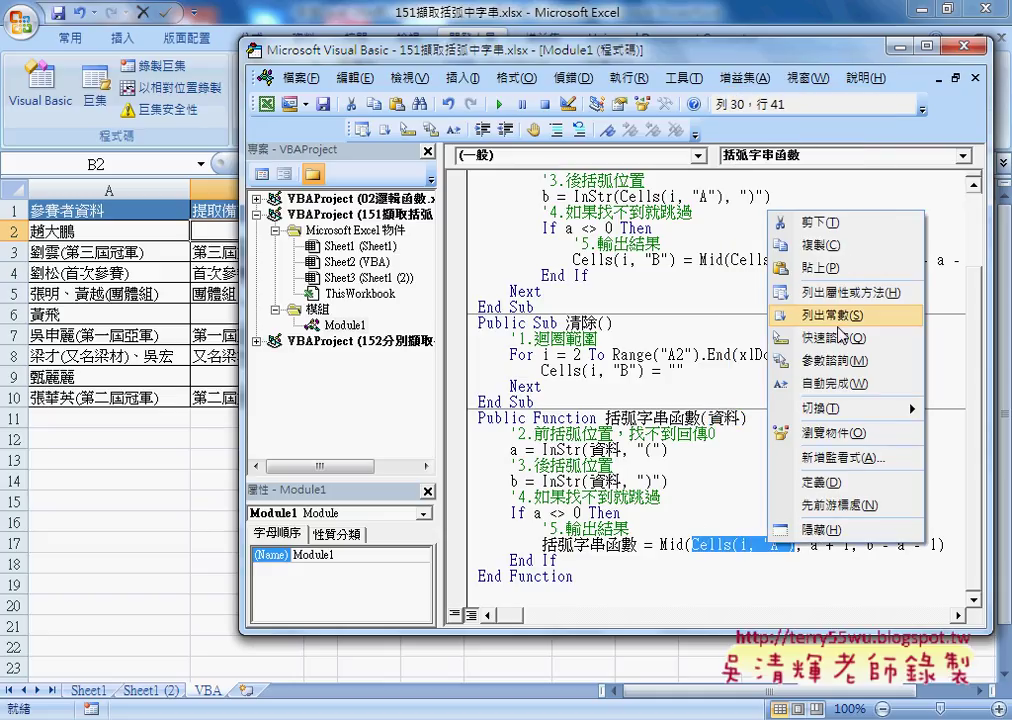
click(829, 279)
click(832, 497)
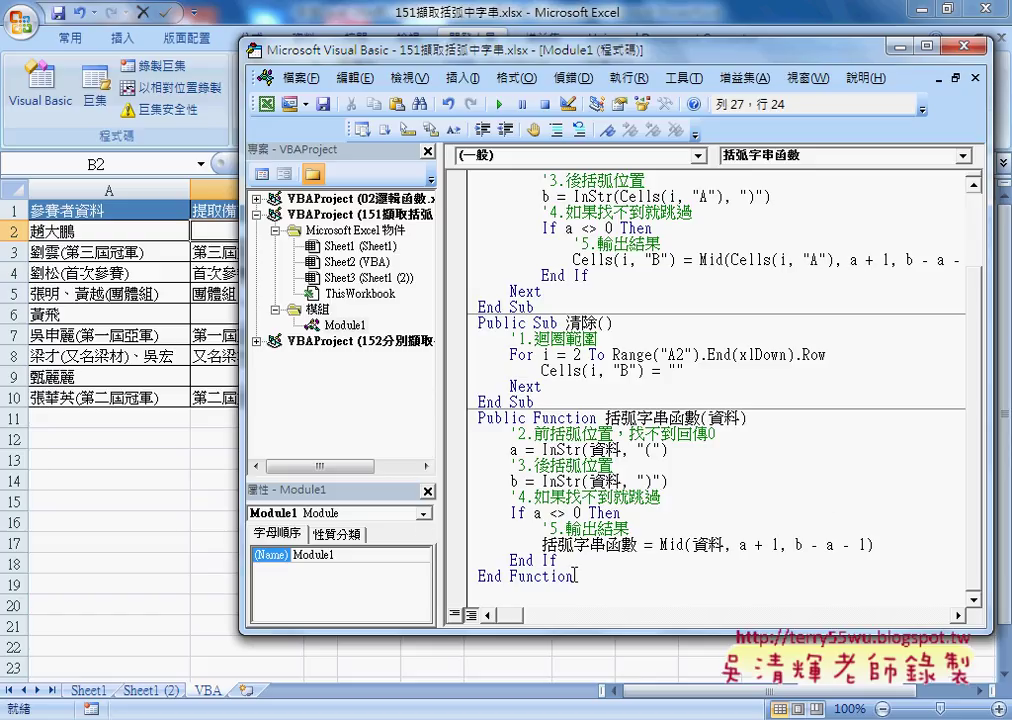
key(alt+F11)
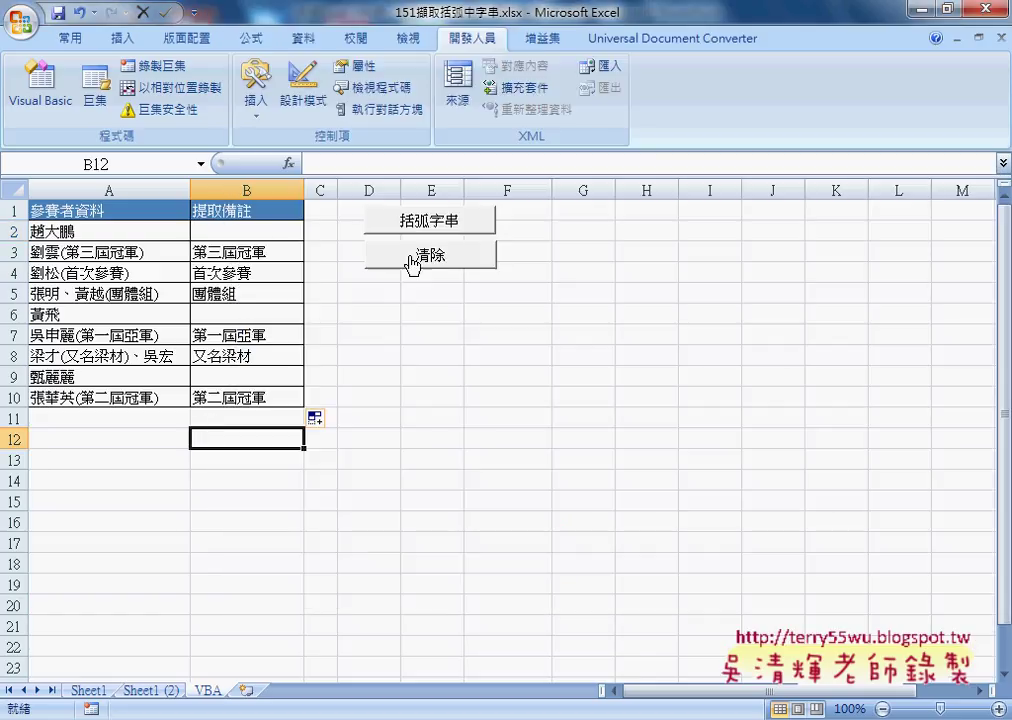
- Run the 清除 macro to clear column B, then enter =括弧字串函數(A2) in B2
click(408, 259)
click(270, 229)
click(288, 163)
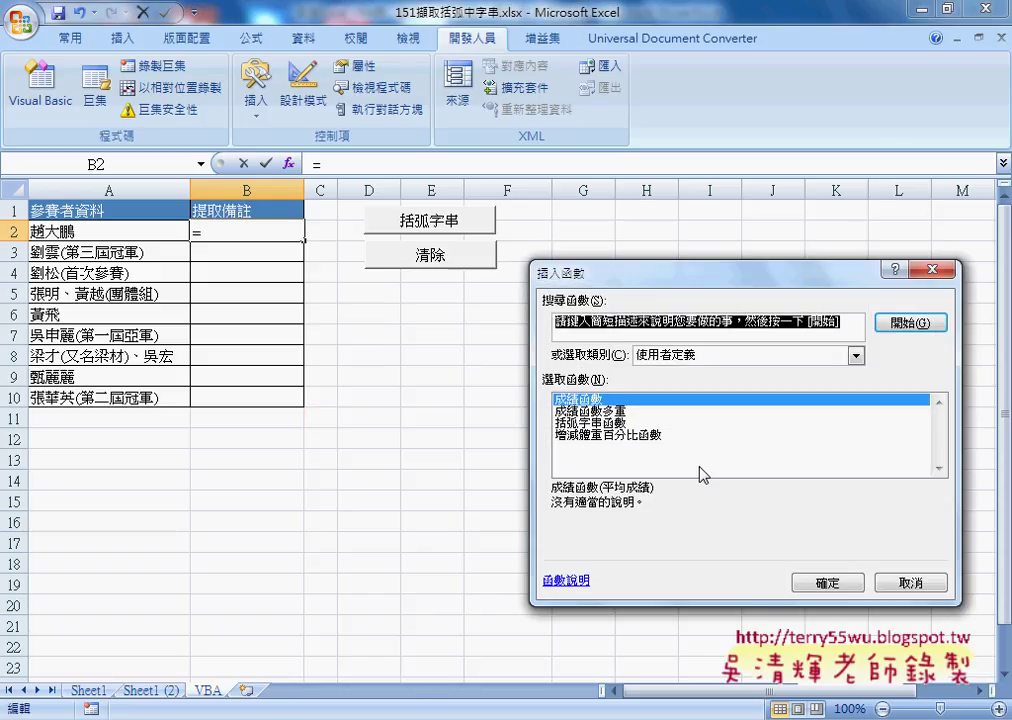
click(575, 423)
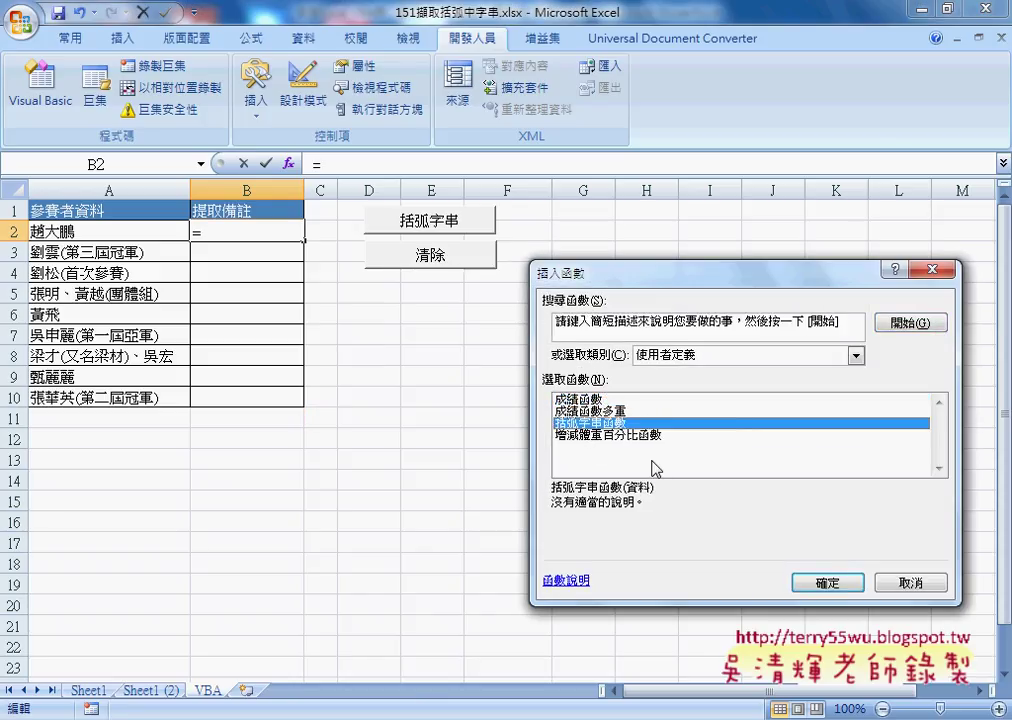
click(827, 582)
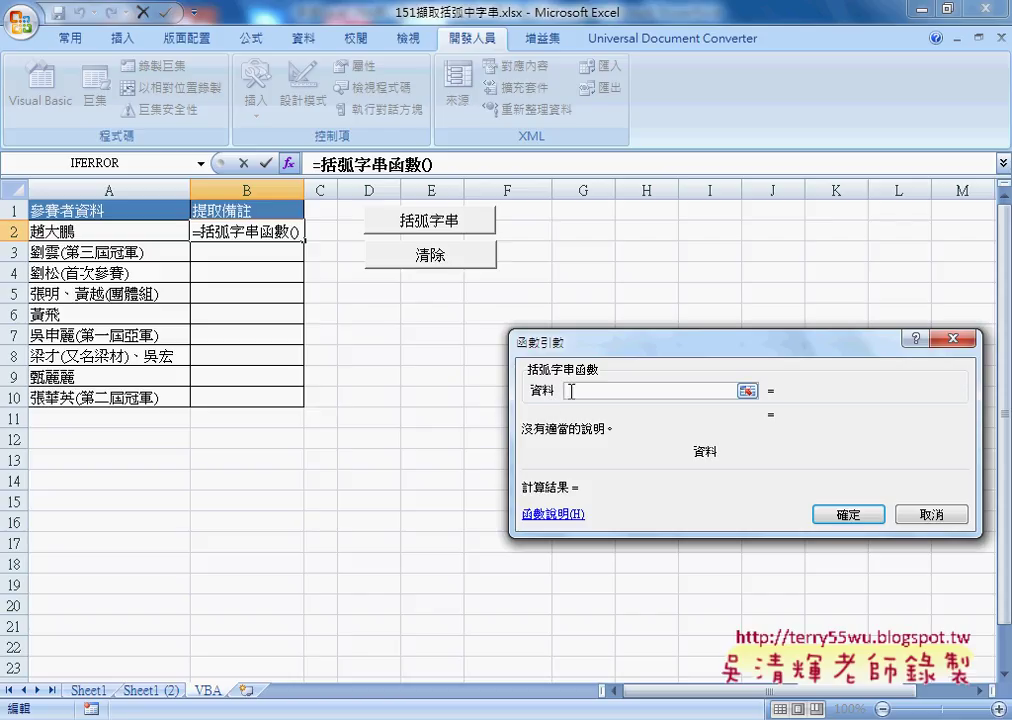
click(112, 230)
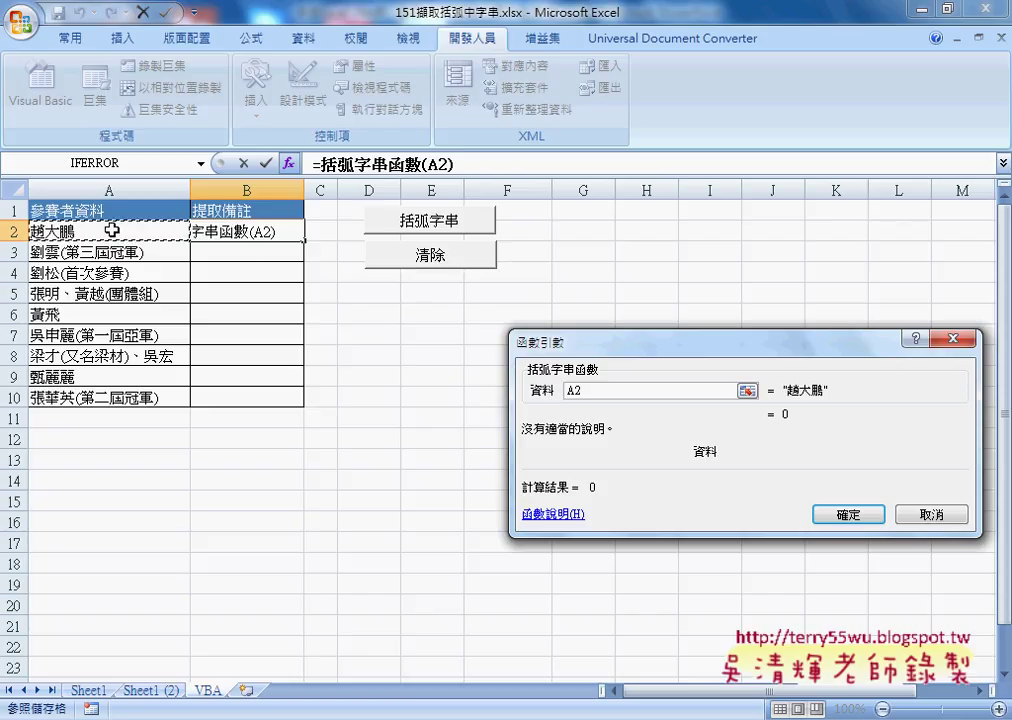
click(849, 516)
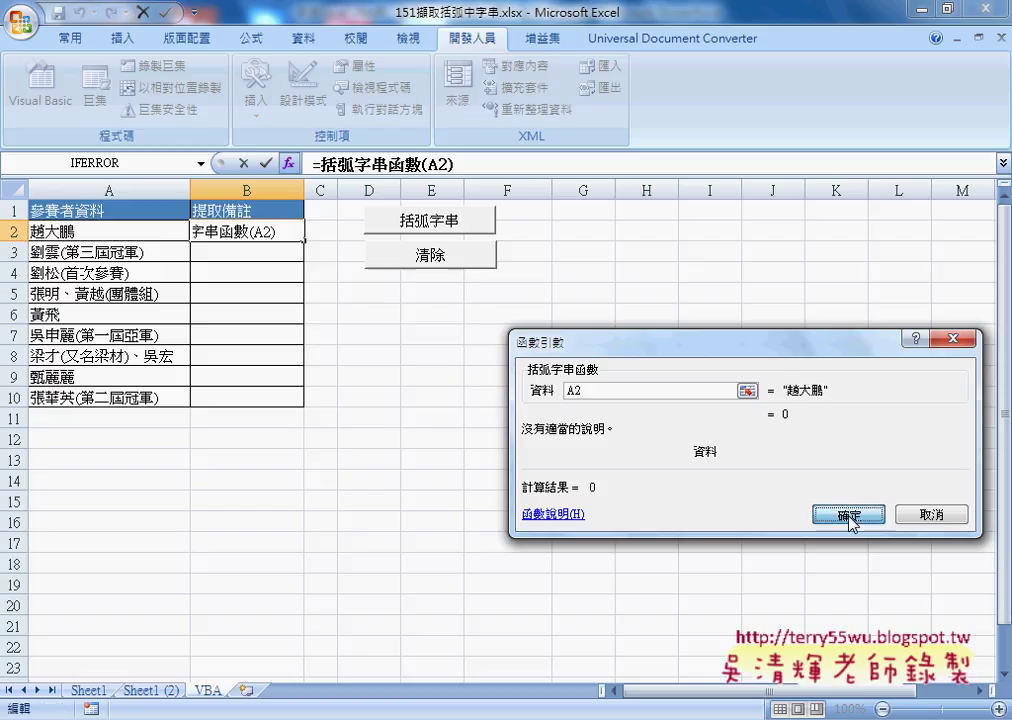
- Fill the 括弧字串函數 formula from B2 down to B10, then clear and restore B2
drag(303, 241, 303, 406)
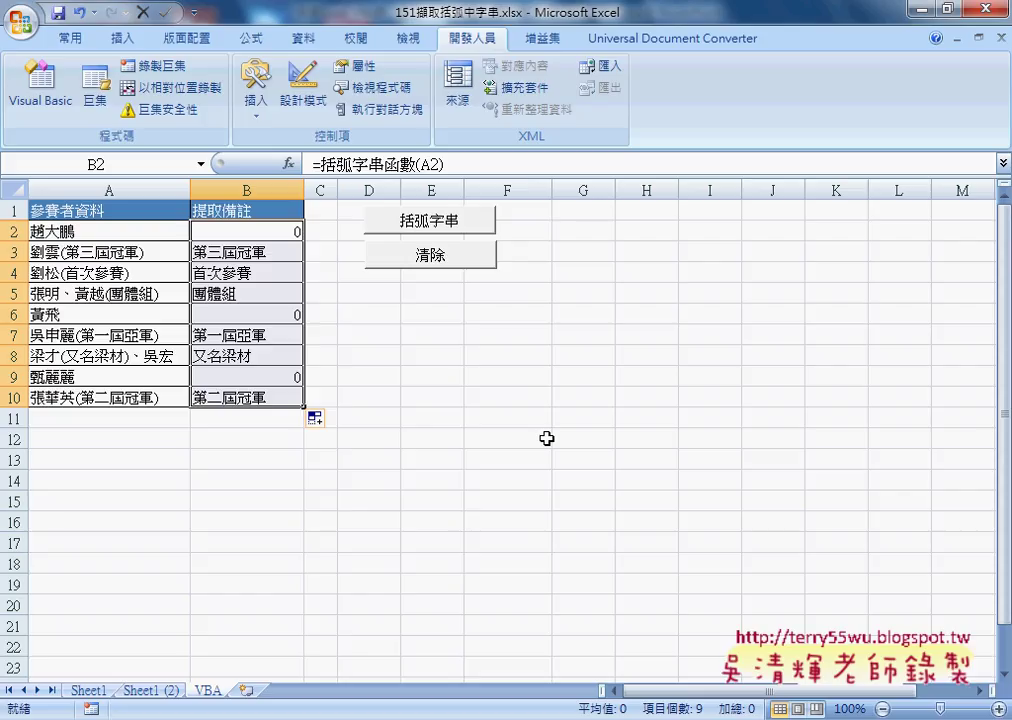
click(293, 232)
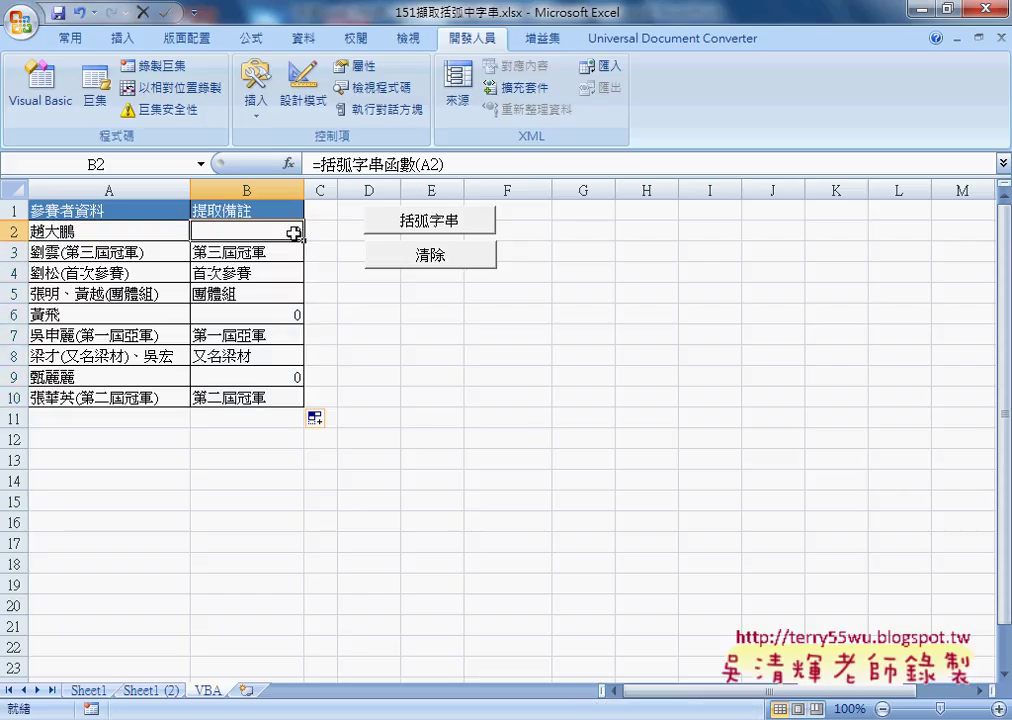
key(Delete)
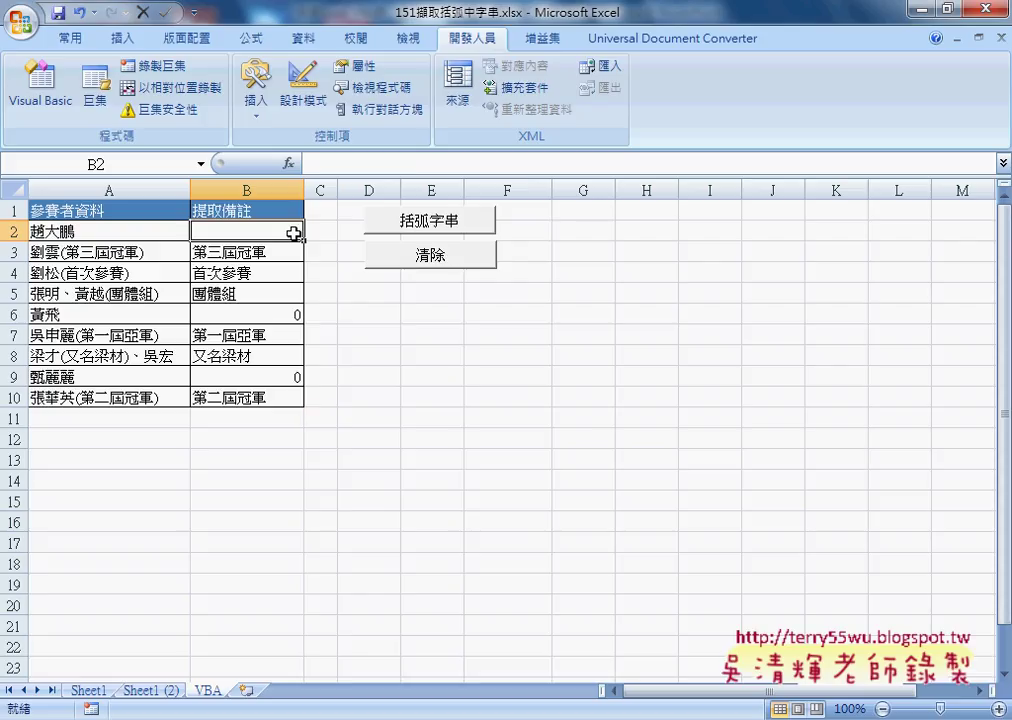
key(ctrl+z)
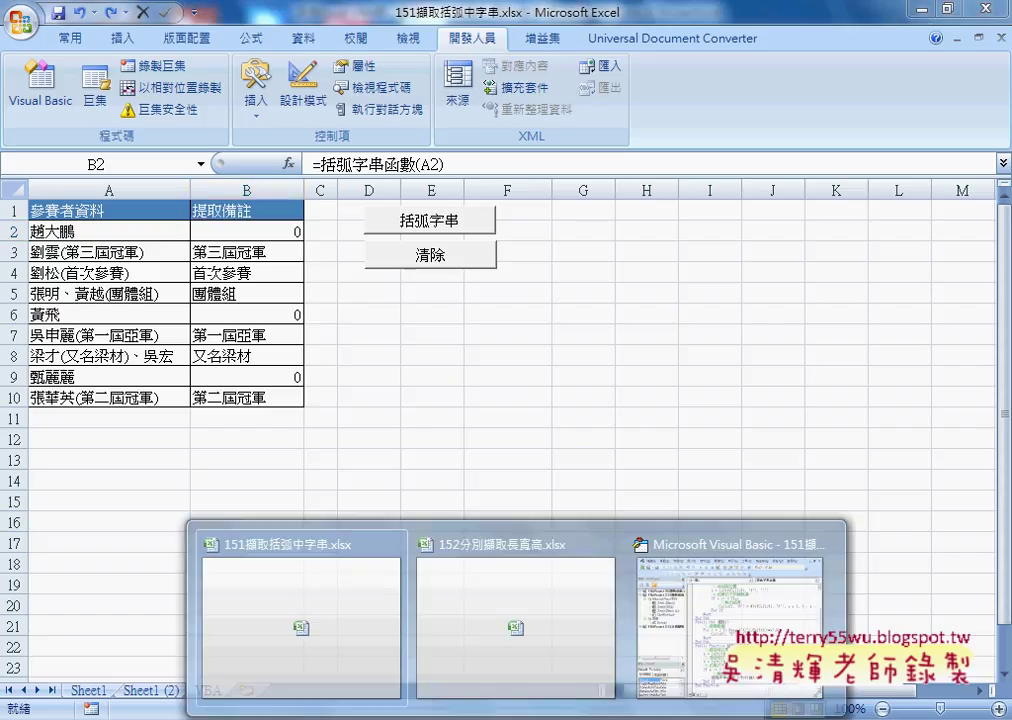
click(715, 628)
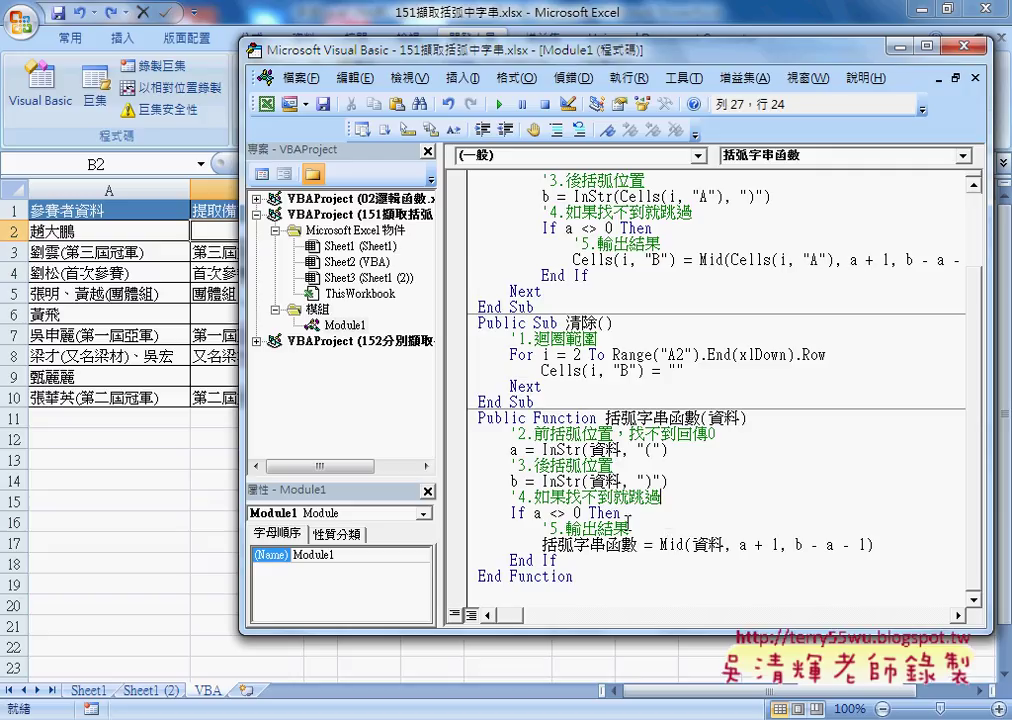
drag(606, 418, 697, 420)
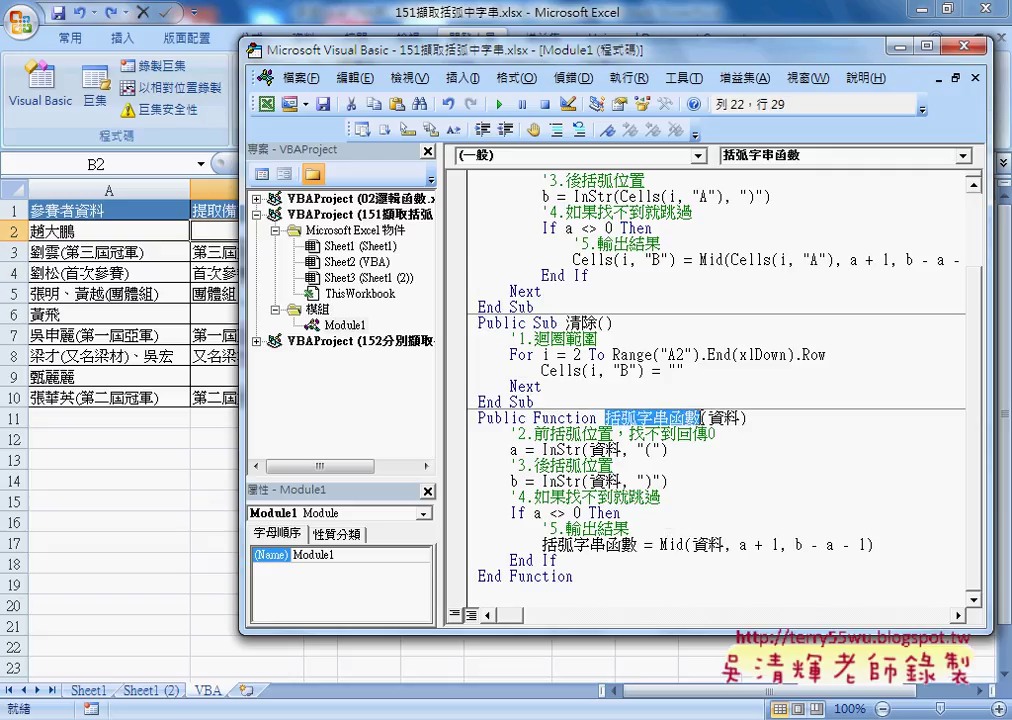
drag(243, 230, 313, 230)
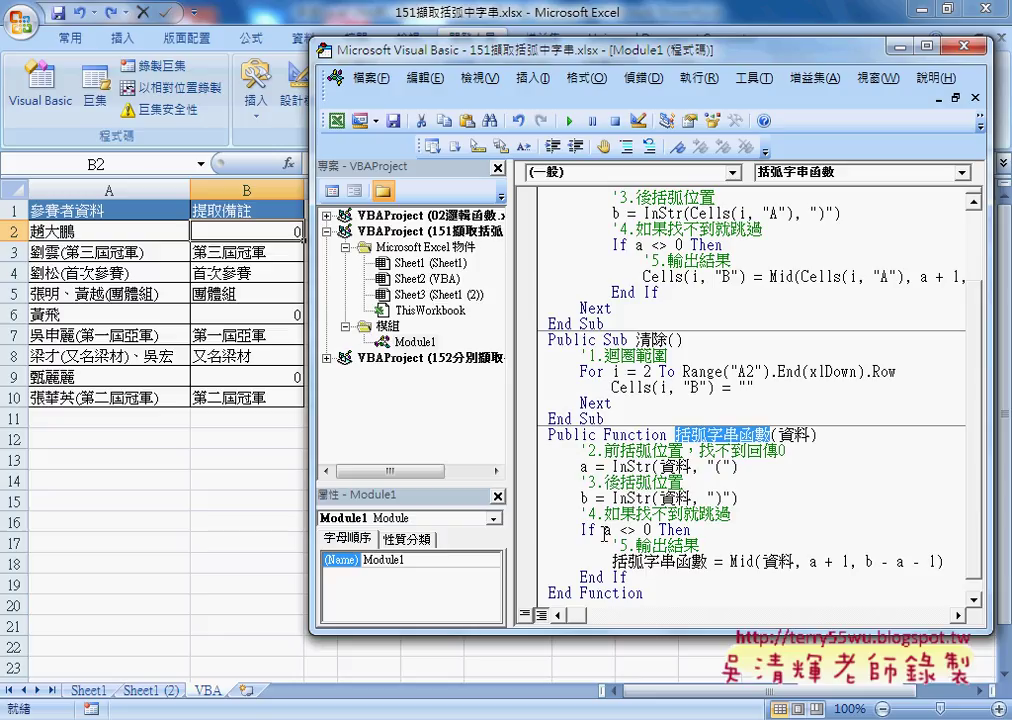
drag(604, 530, 650, 530)
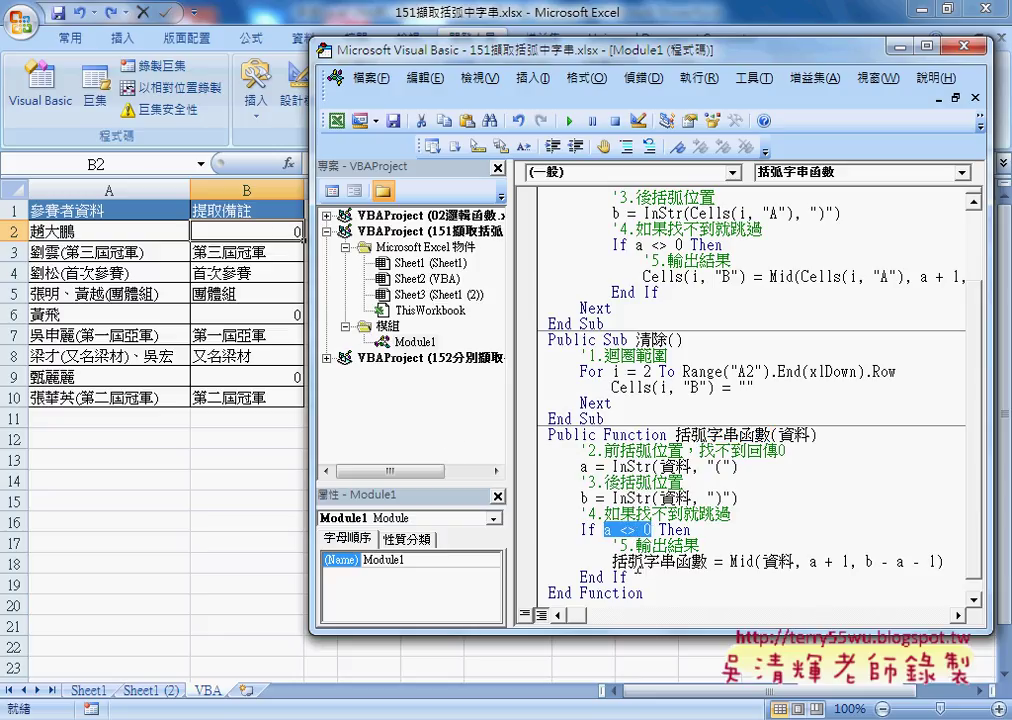
drag(729, 561, 946, 563)
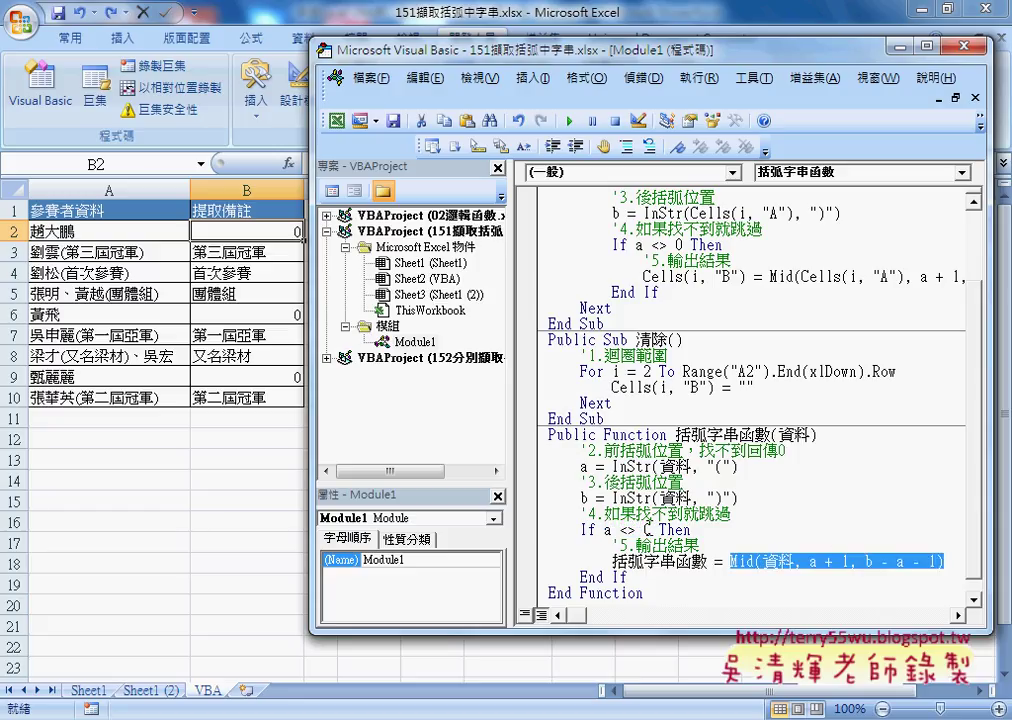
double_click(599, 530)
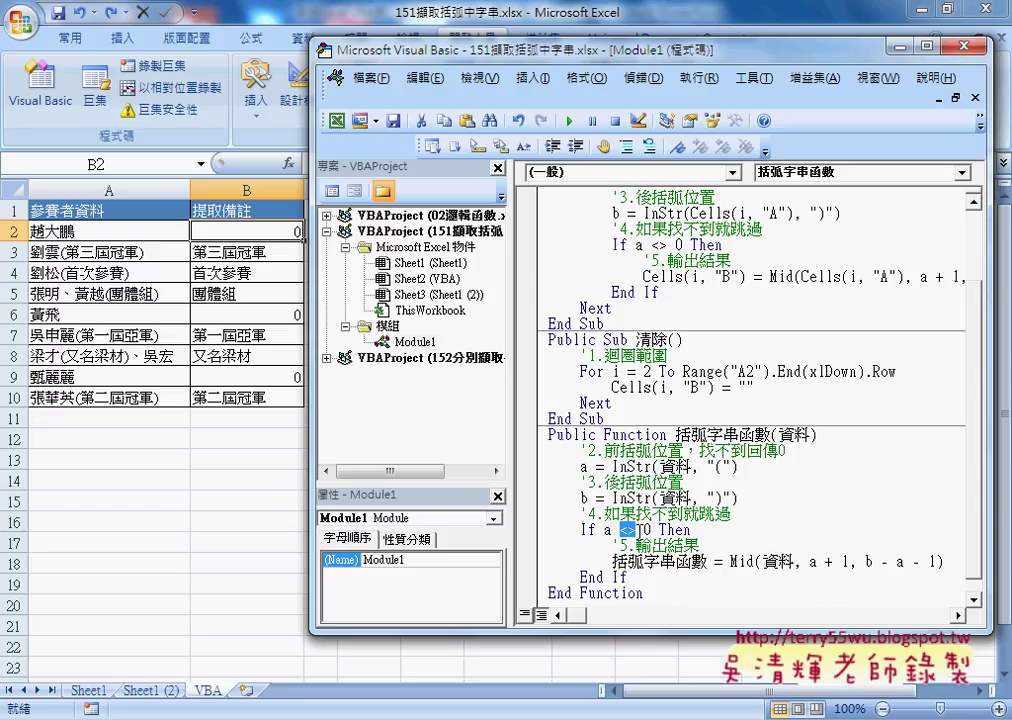
click(609, 593)
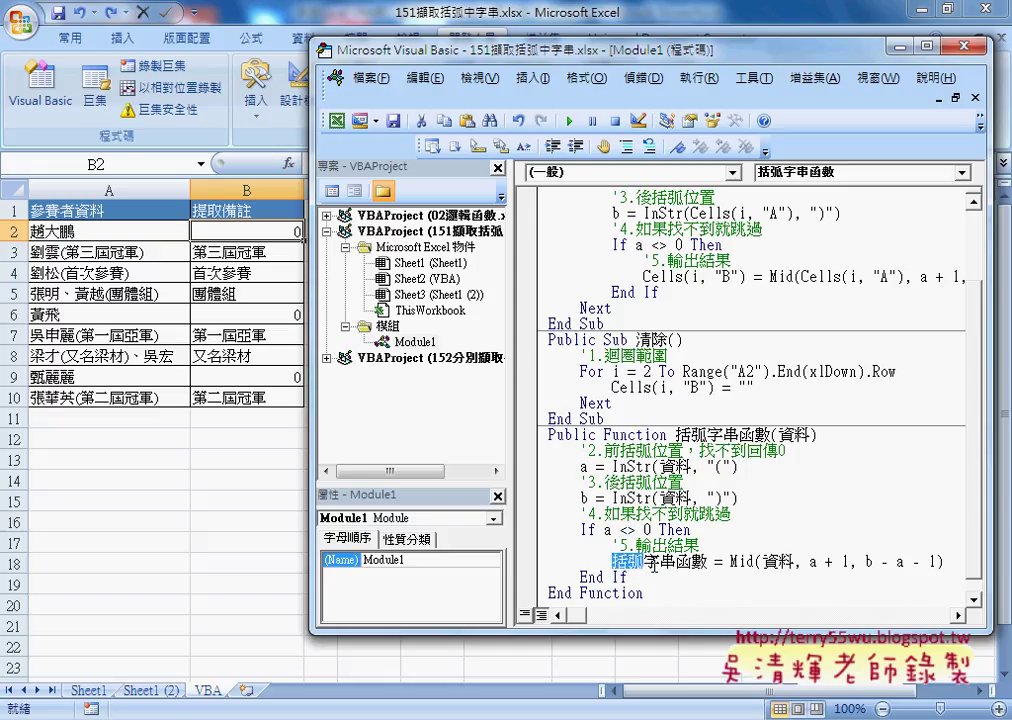
drag(612, 562, 708, 562)
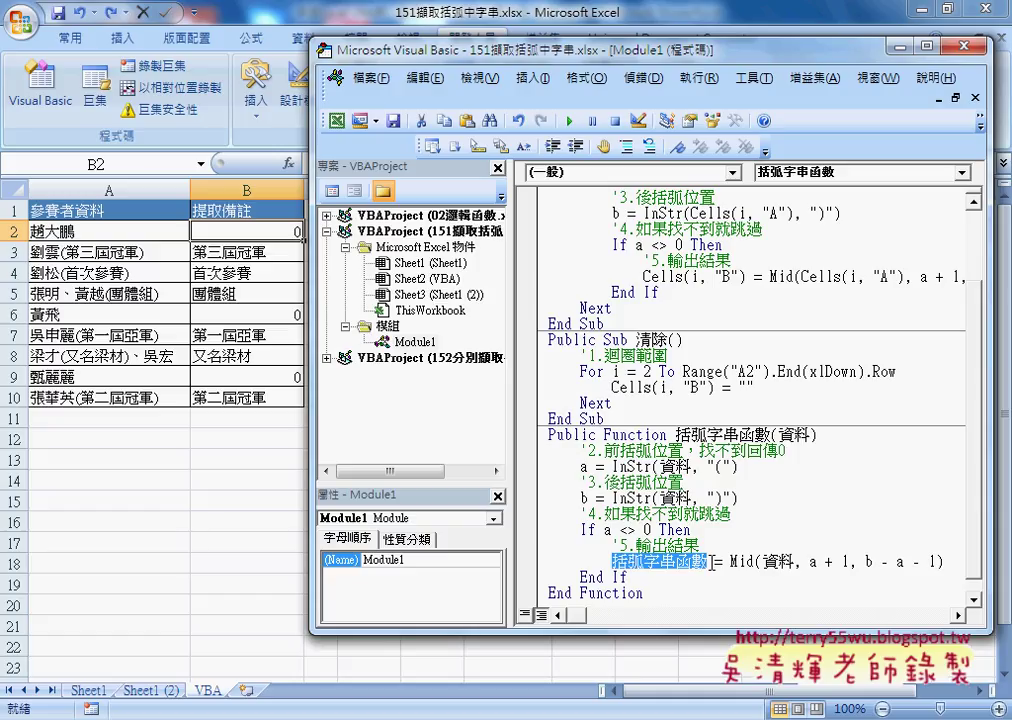
- Add an outdented Else line after the Mid result assignment in 括弧字串函數
click(951, 562)
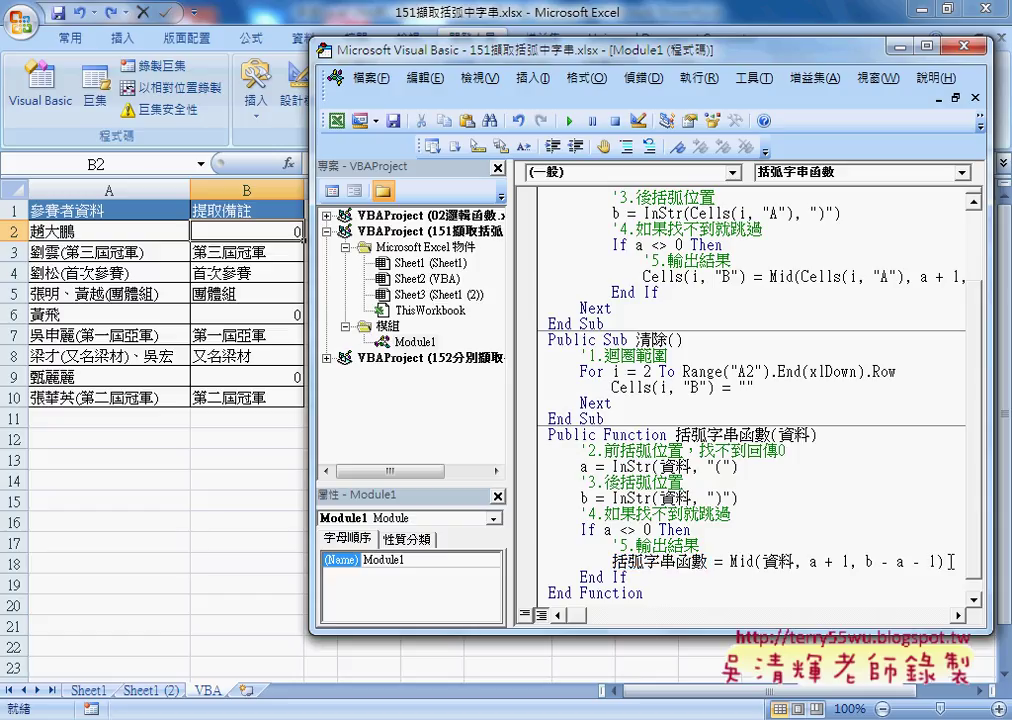
key(Return)
key(BackSpace)
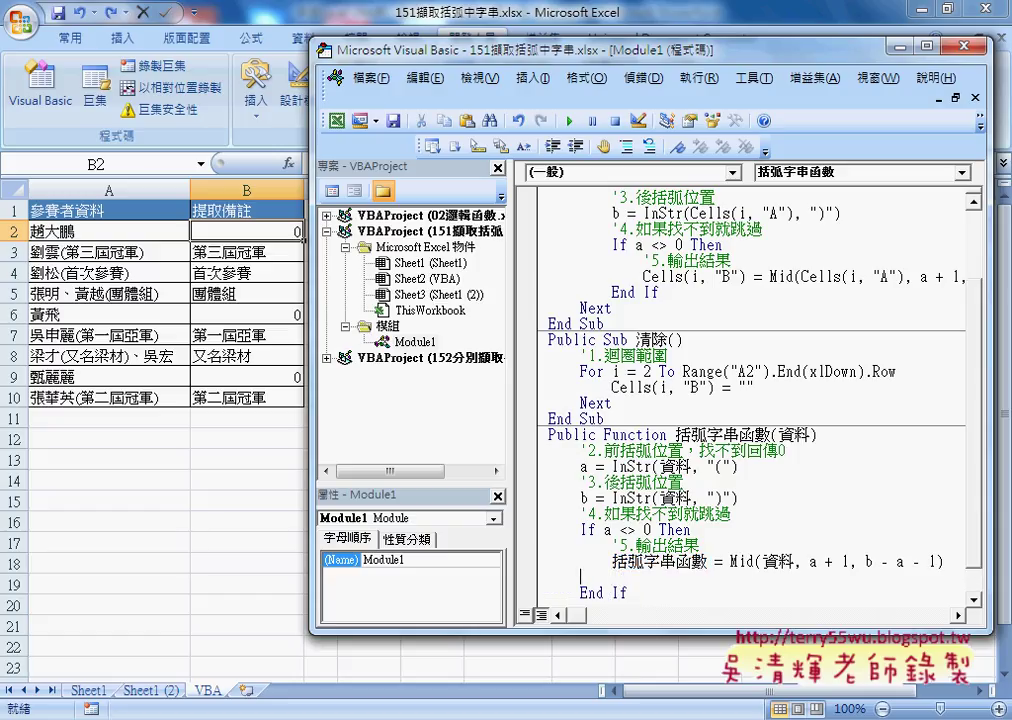
text(u)
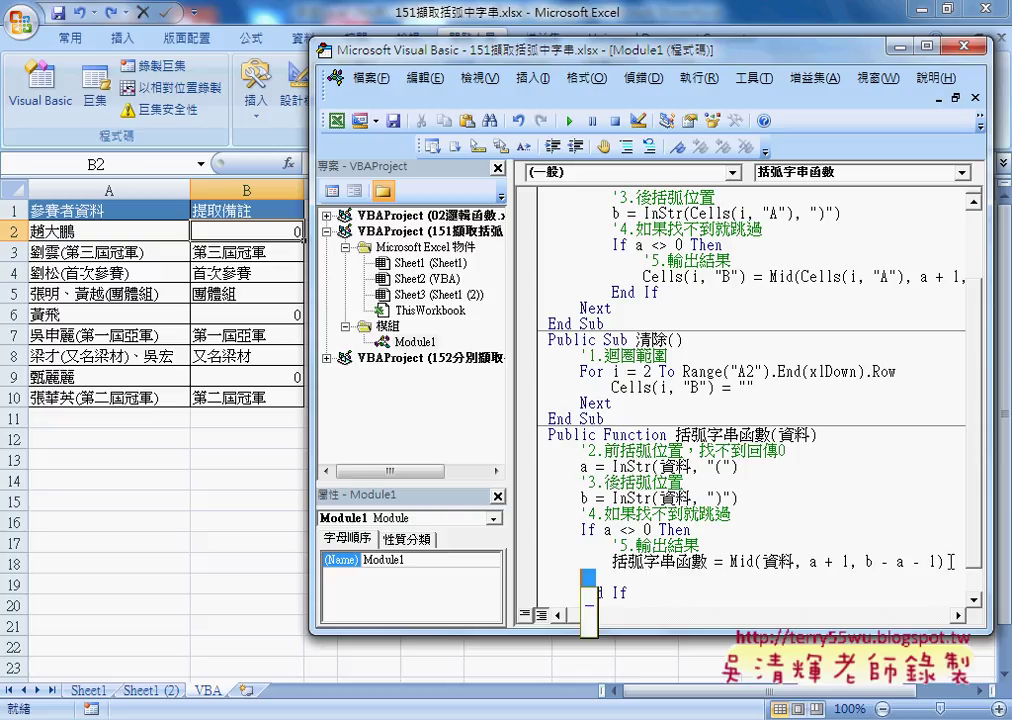
key(BackSpace)
text(e)
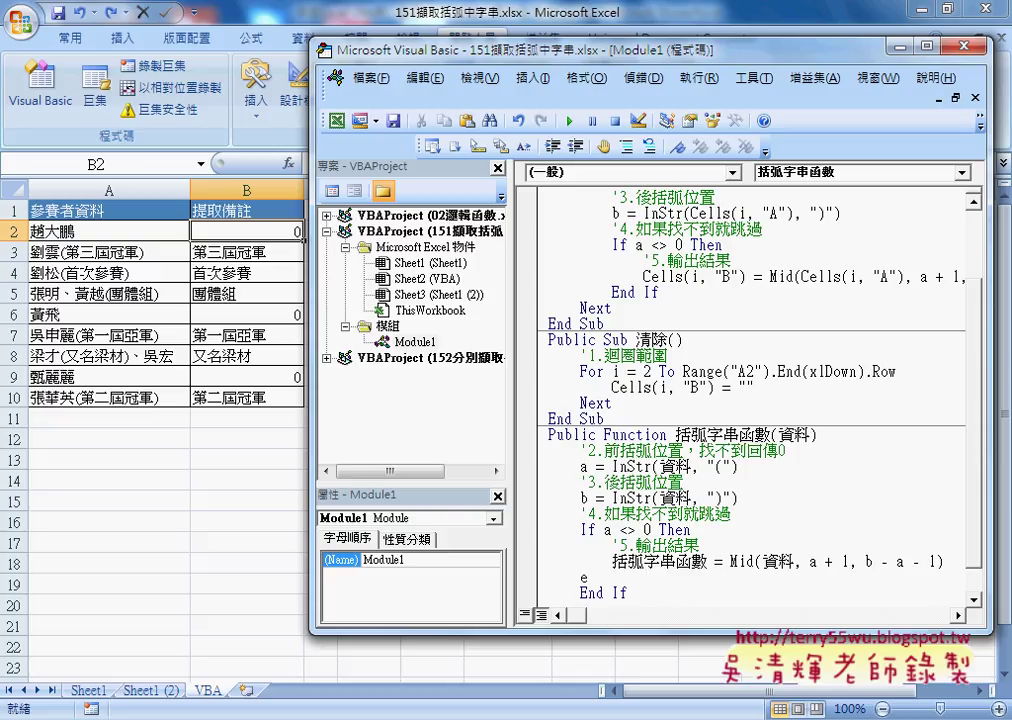
text(lse)
key(Return)
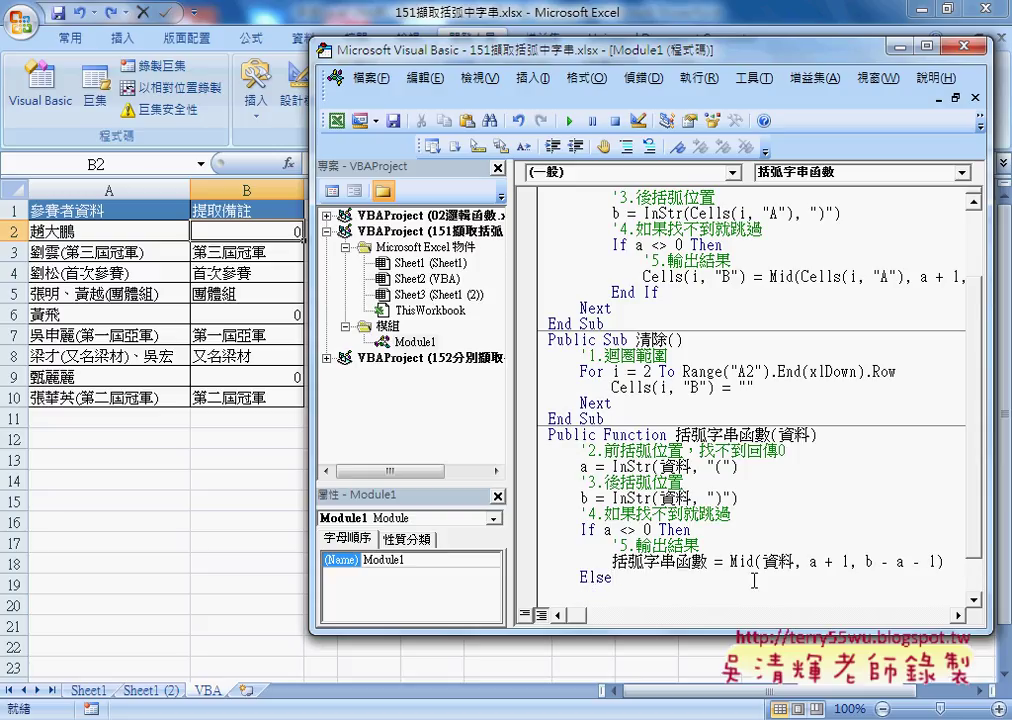
- Review the a <> 0 condition and indent the blank line under Else
scroll(753, 580, down, 1)
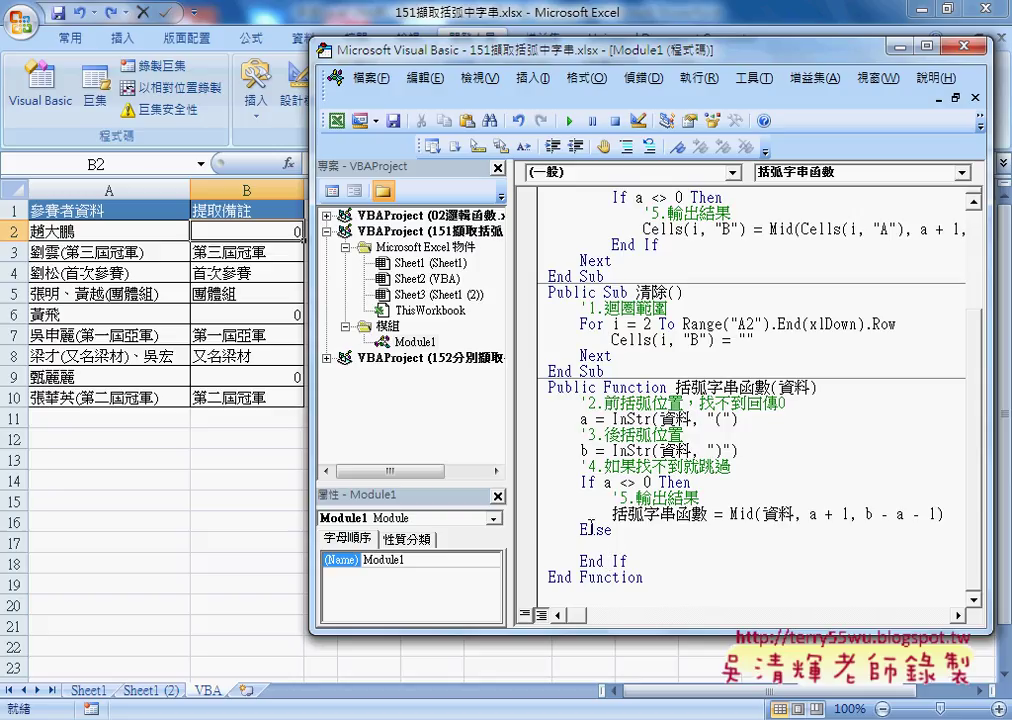
drag(604, 482, 950, 513)
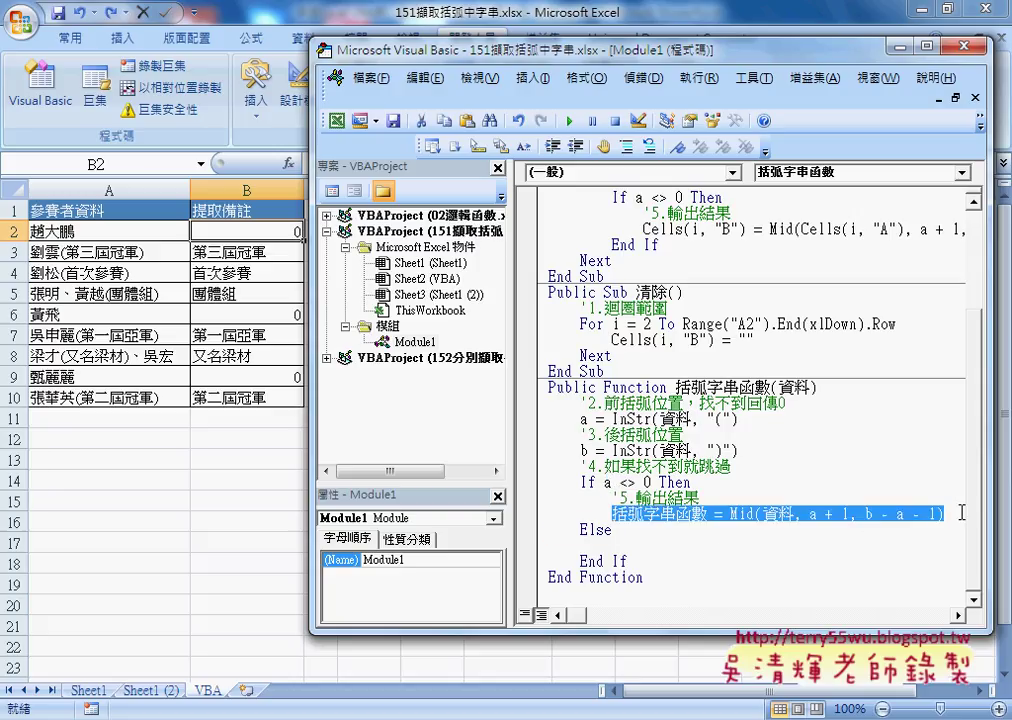
click(632, 545)
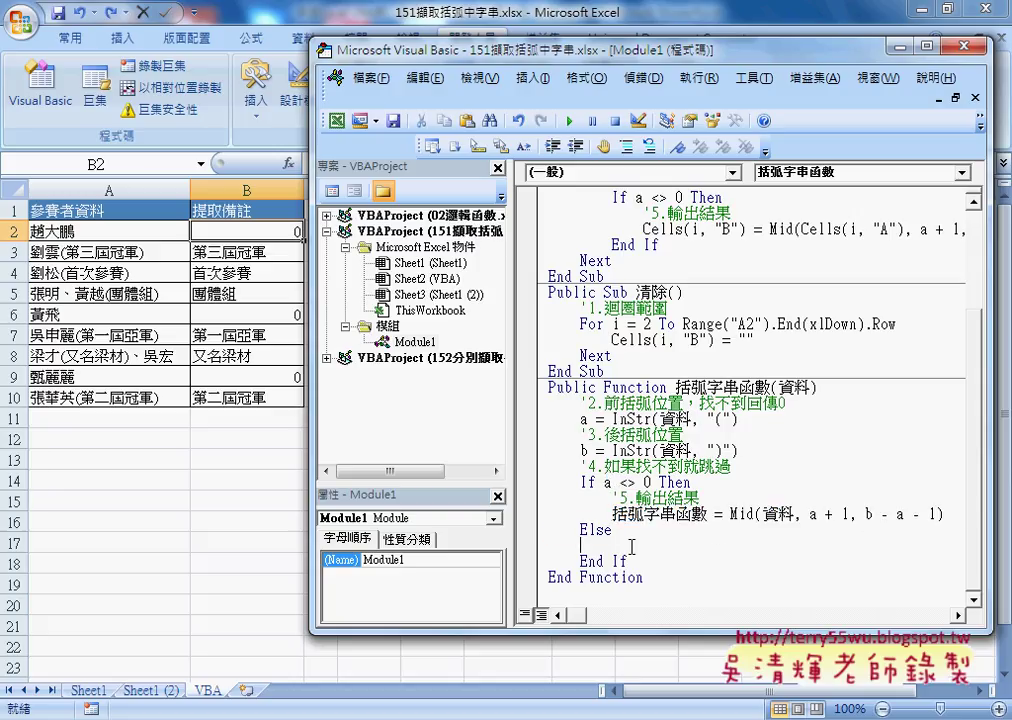
double_click(626, 482)
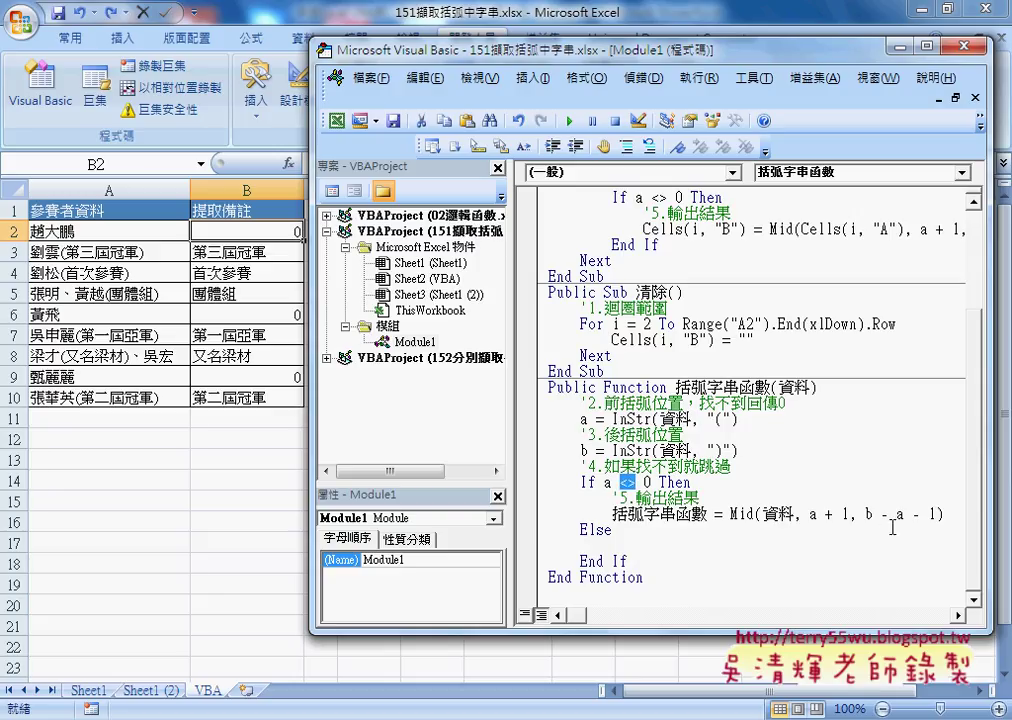
click(631, 548)
key(Tab)
- Under Else, write 括弧字串函數 = "" so bracketless rows return empty text
drag(612, 513, 722, 513)
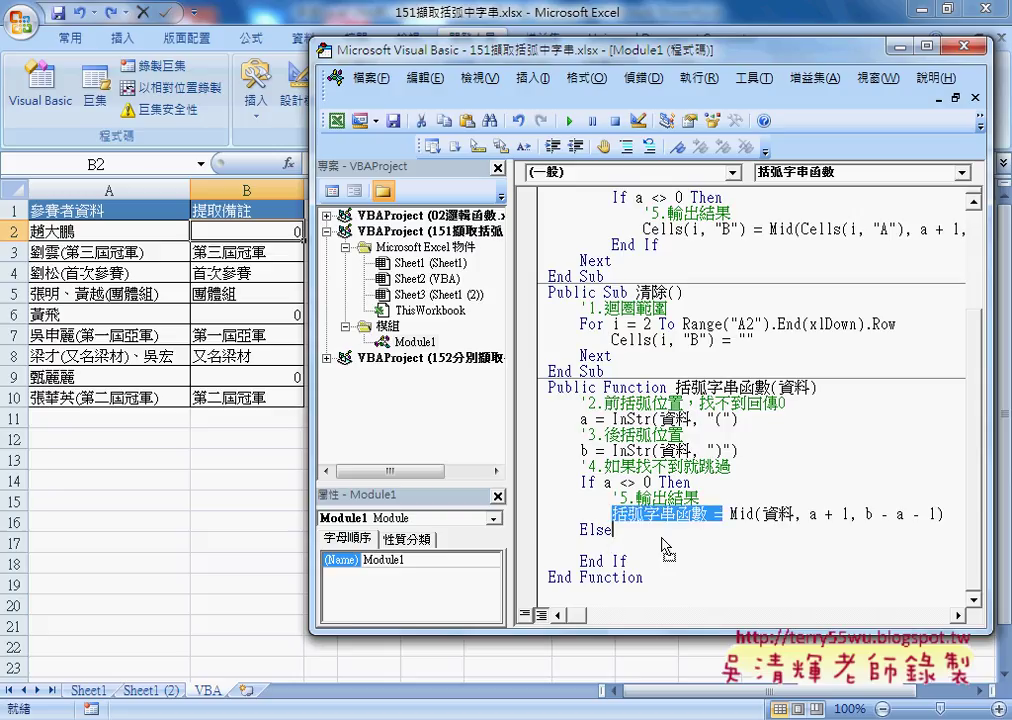
key(Down)
text(括弧字串函數 =)
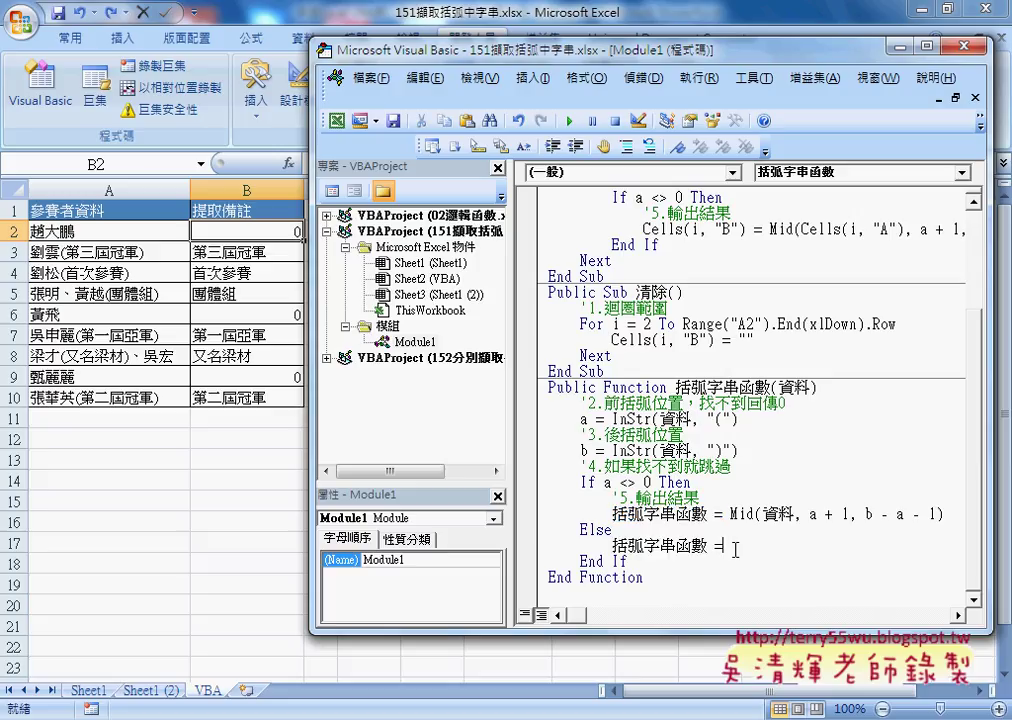
text("")
drag(612, 545, 745, 545)
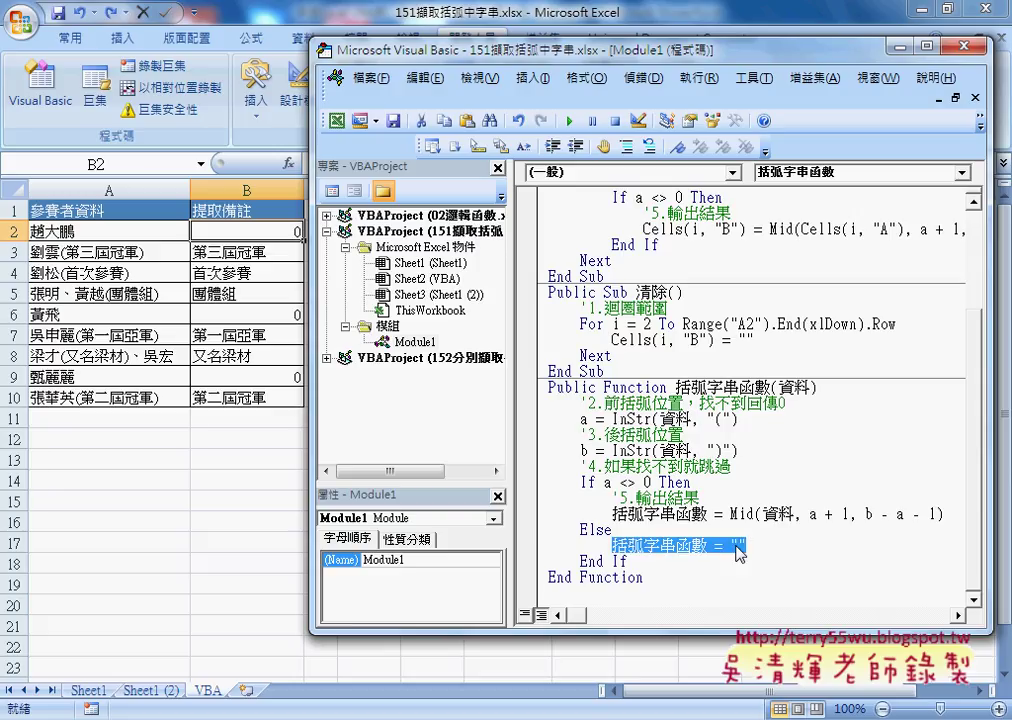
drag(580, 529, 755, 545)
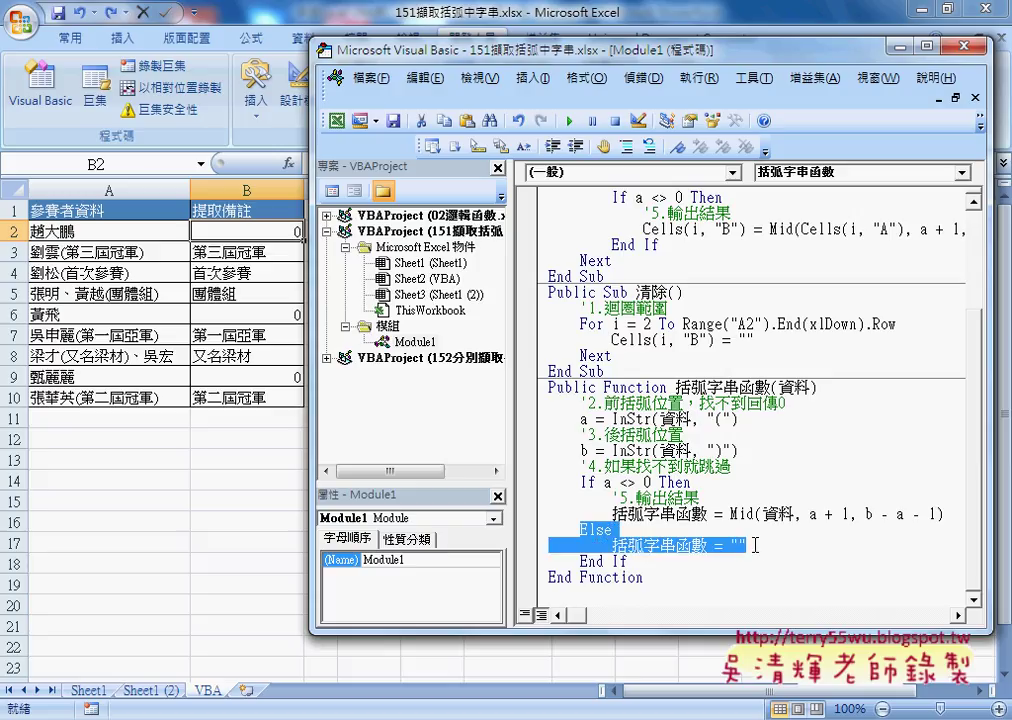
- Re-enter B2's formula to recalculate, and confirm B6 and B9 now show blanks
click(260, 227)
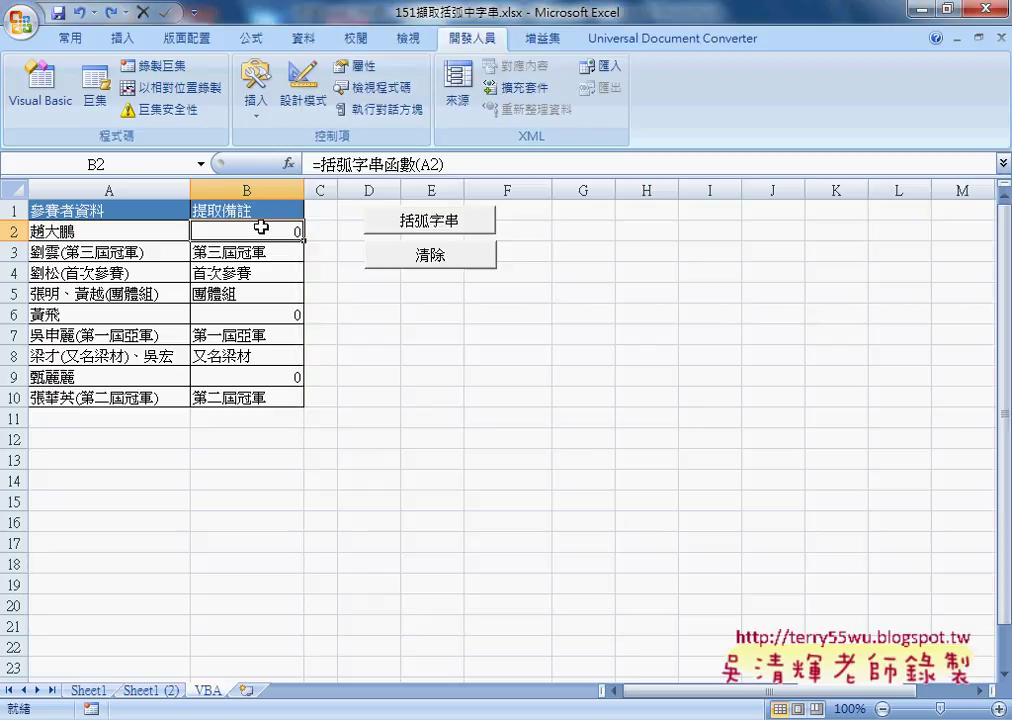
double_click(260, 227)
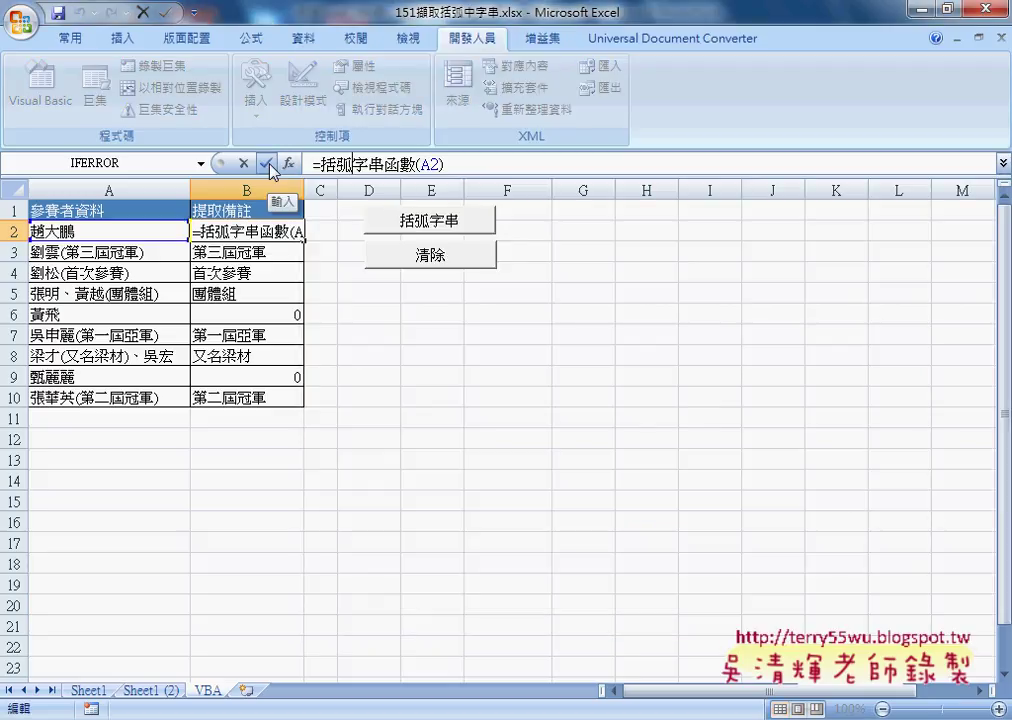
click(266, 163)
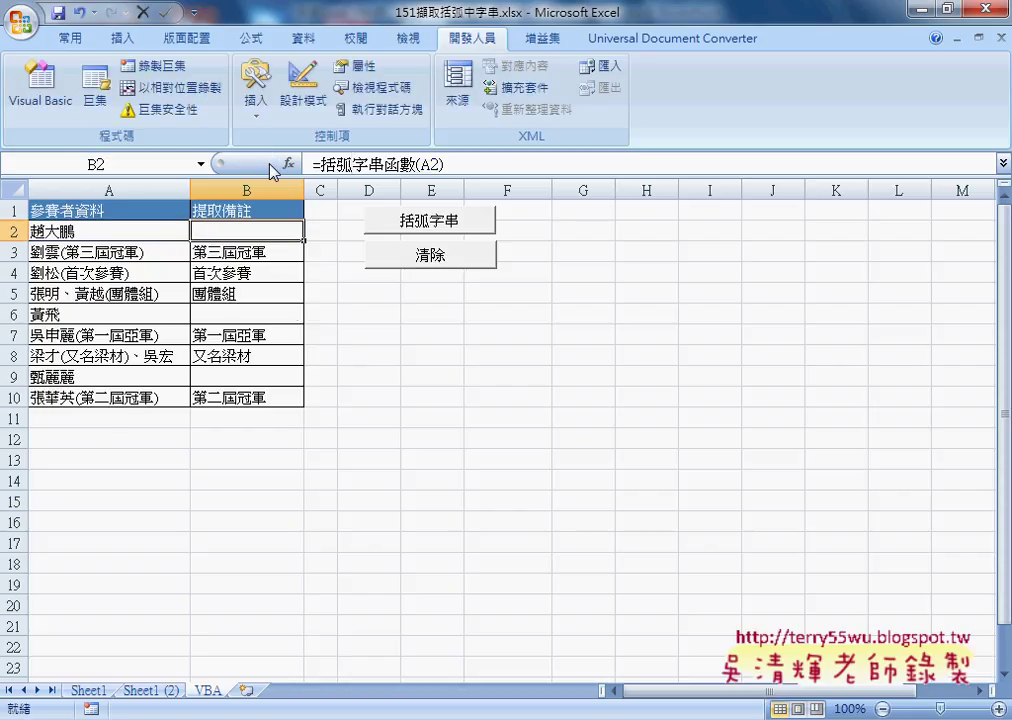
click(275, 318)
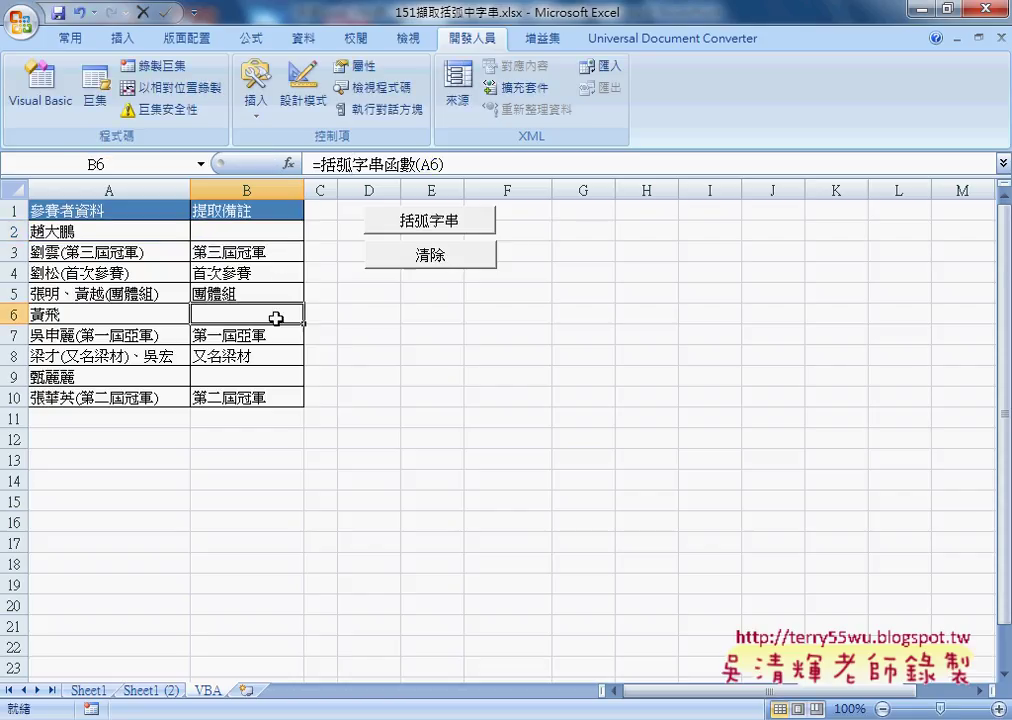
click(280, 377)
click(278, 231)
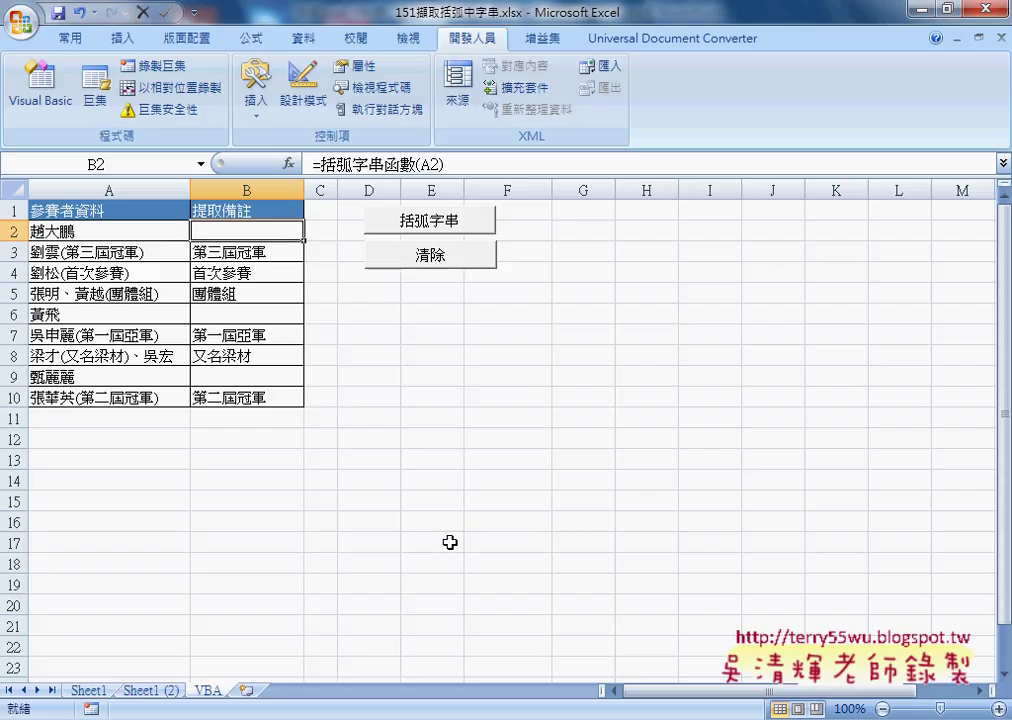
- Return to the VBA code and highlight the function's 資料 parameter
mouse_move(520, 718)
click(740, 645)
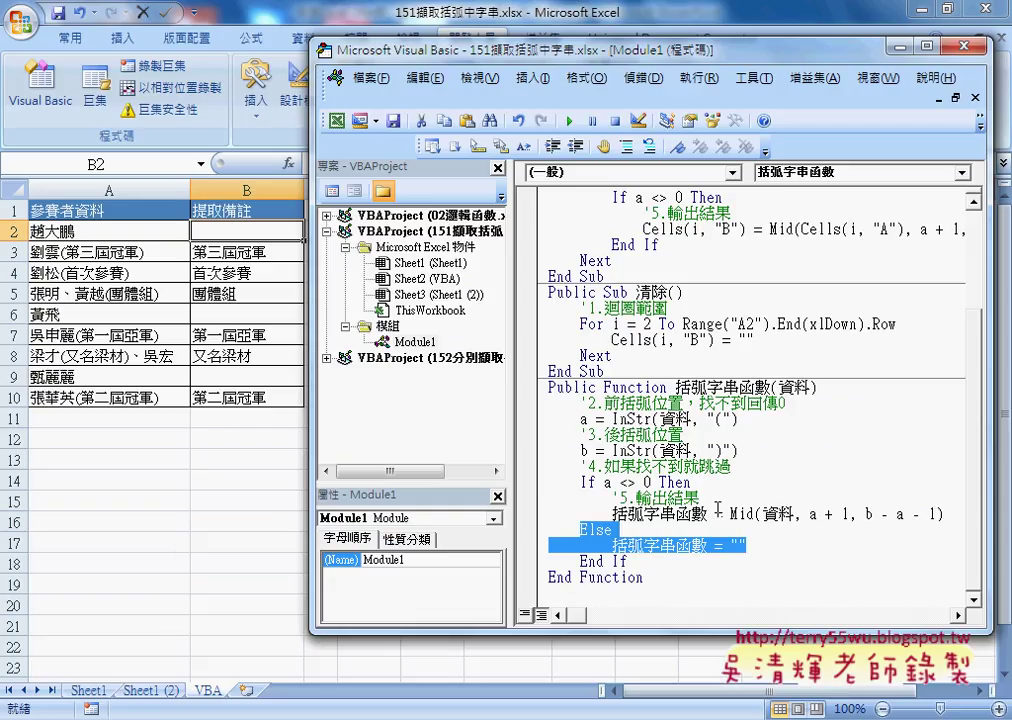
click(867, 533)
drag(780, 387, 811, 389)
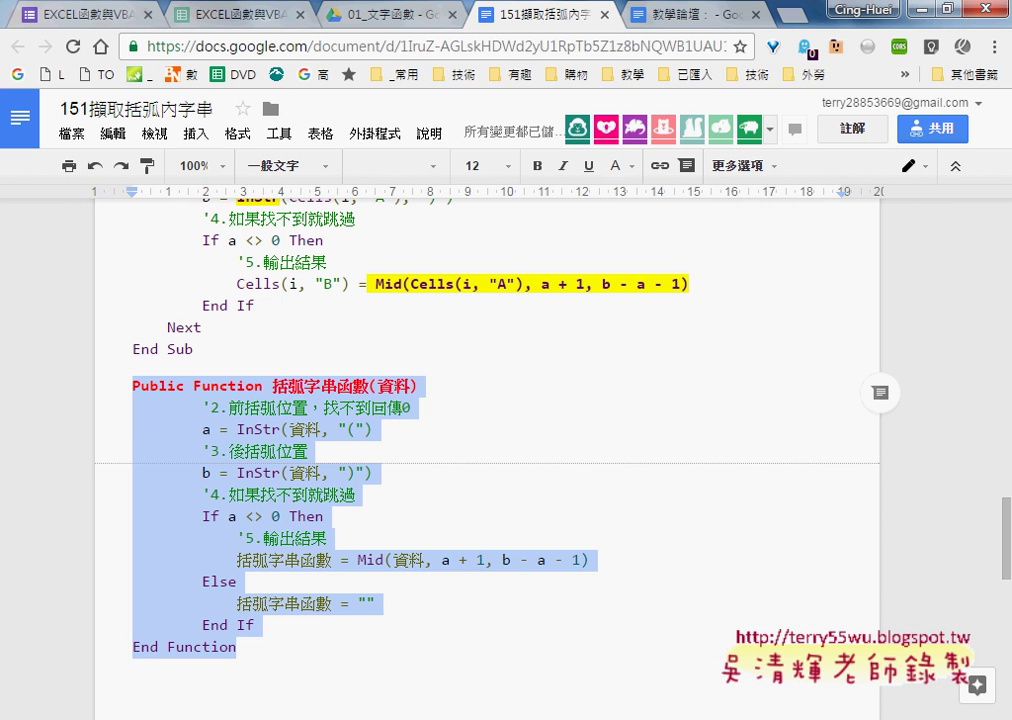
- Deselect the pasted 括弧字串函數 code block in the Google Docs notes
click(397, 515)
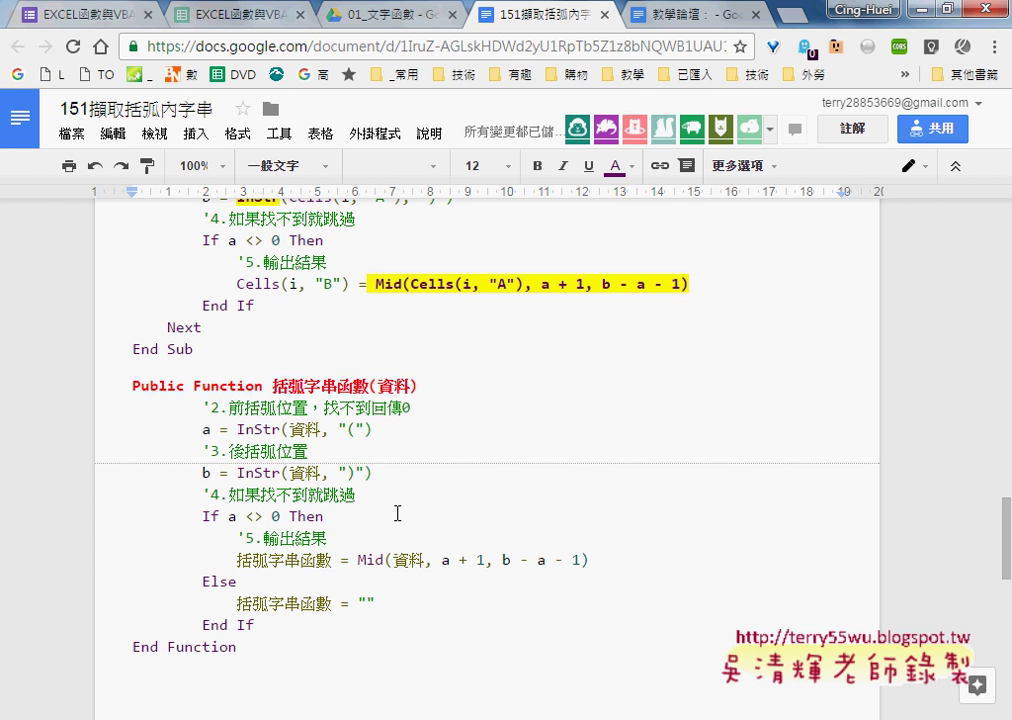